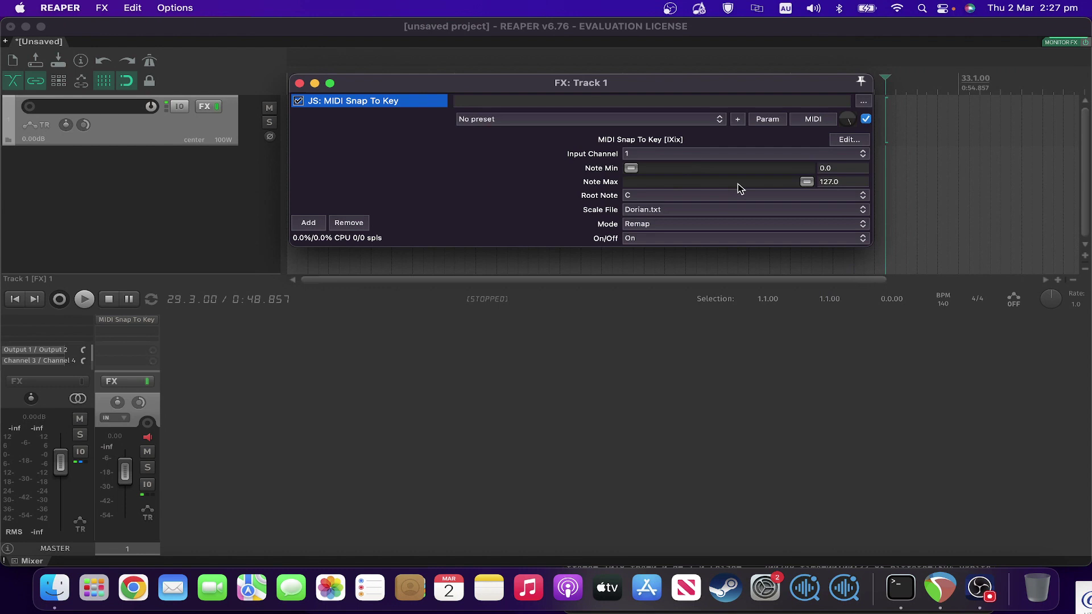
left_click(684, 197)
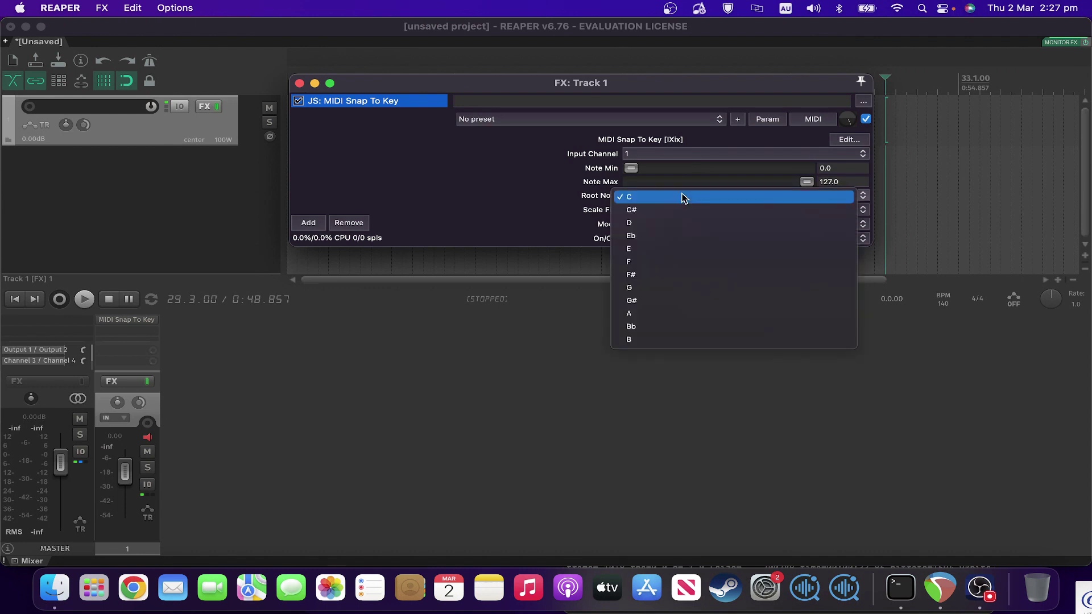
left_click(684, 197)
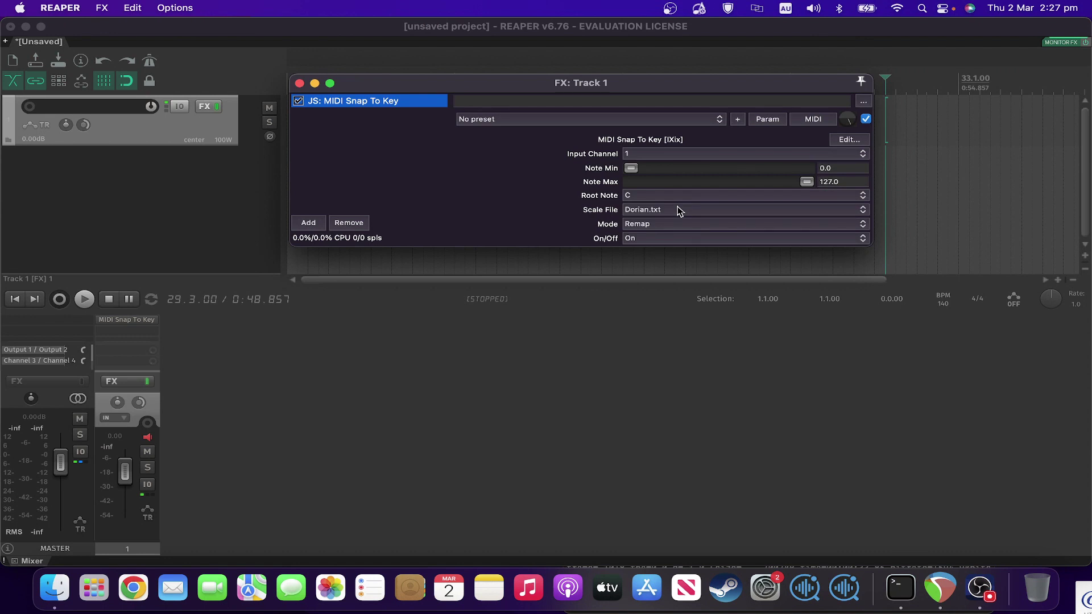
left_click(677, 211)
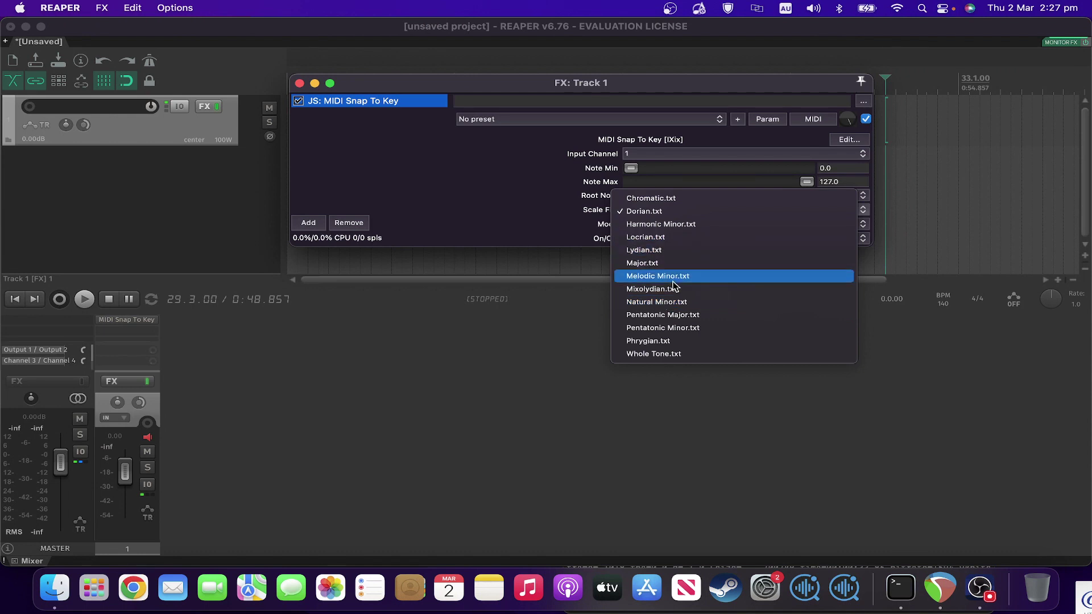
left_click(547, 223)
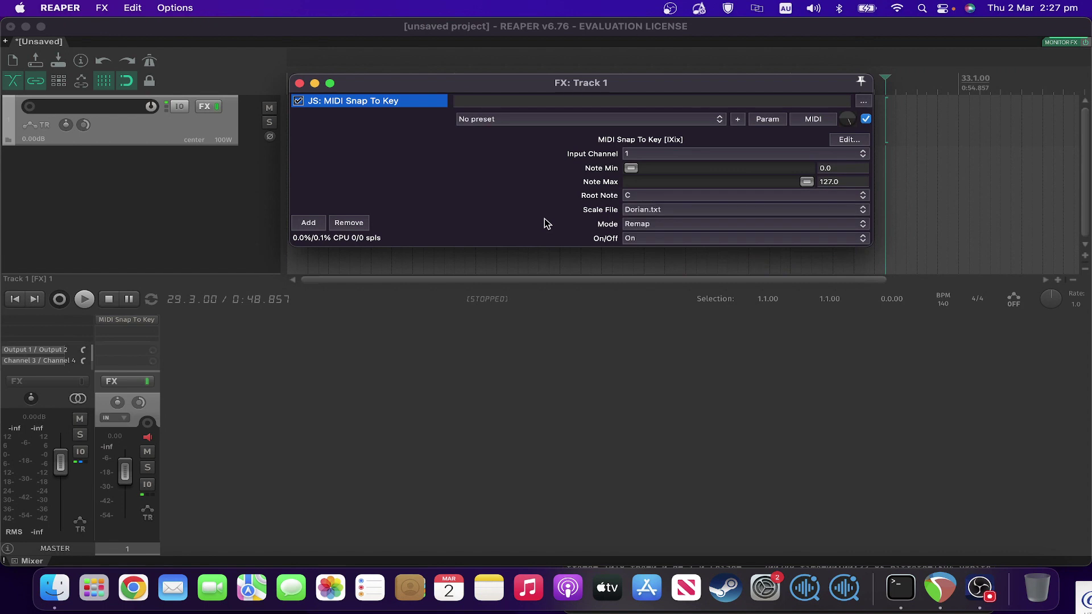
left_click(646, 228)
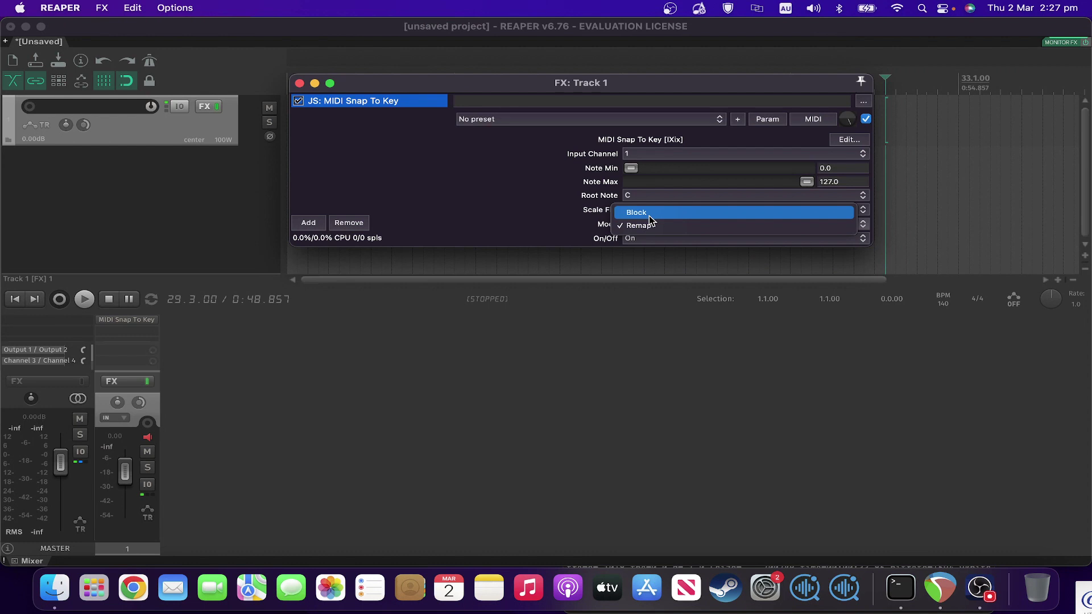
left_click(648, 217)
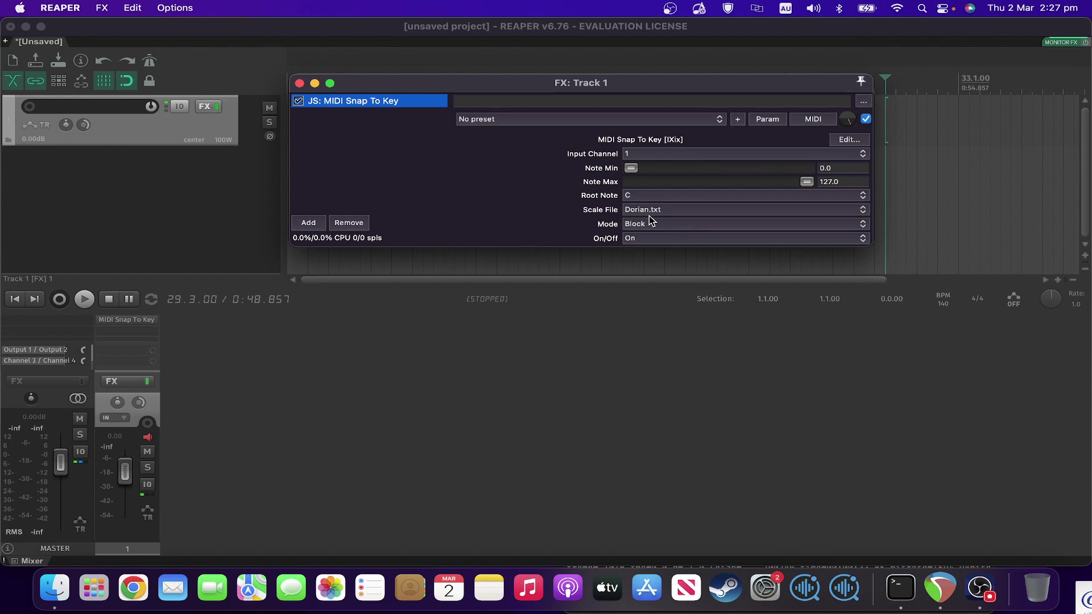
left_click(639, 226)
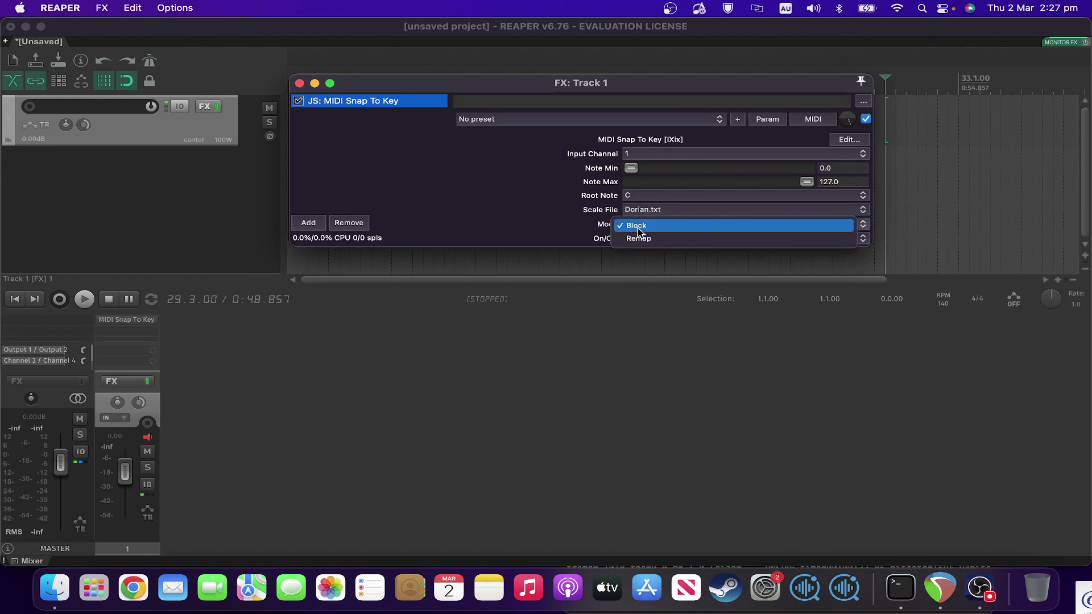
left_click(638, 238)
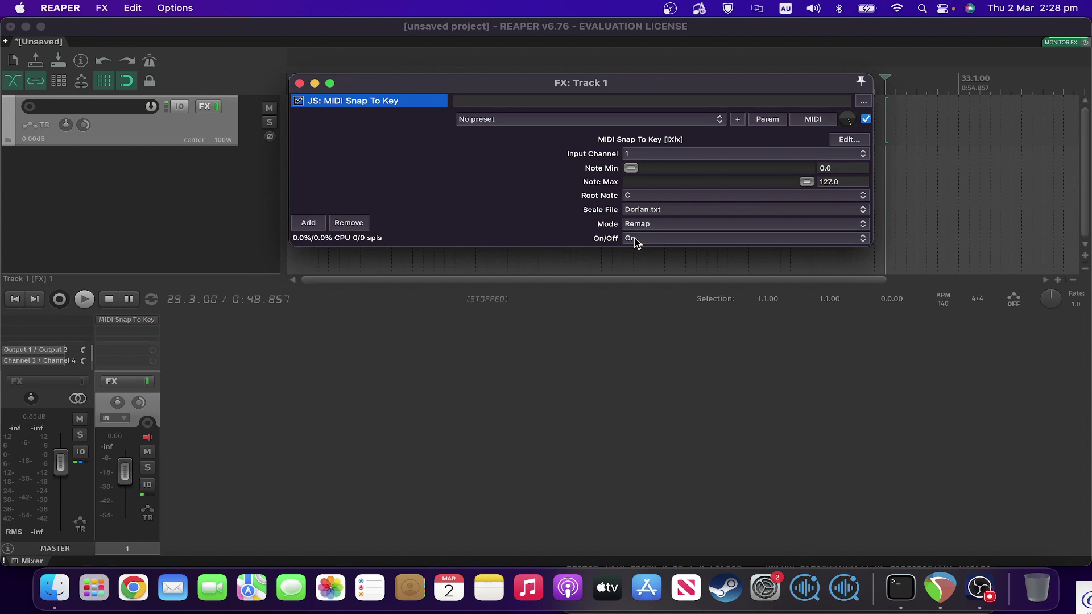
left_click(635, 238)
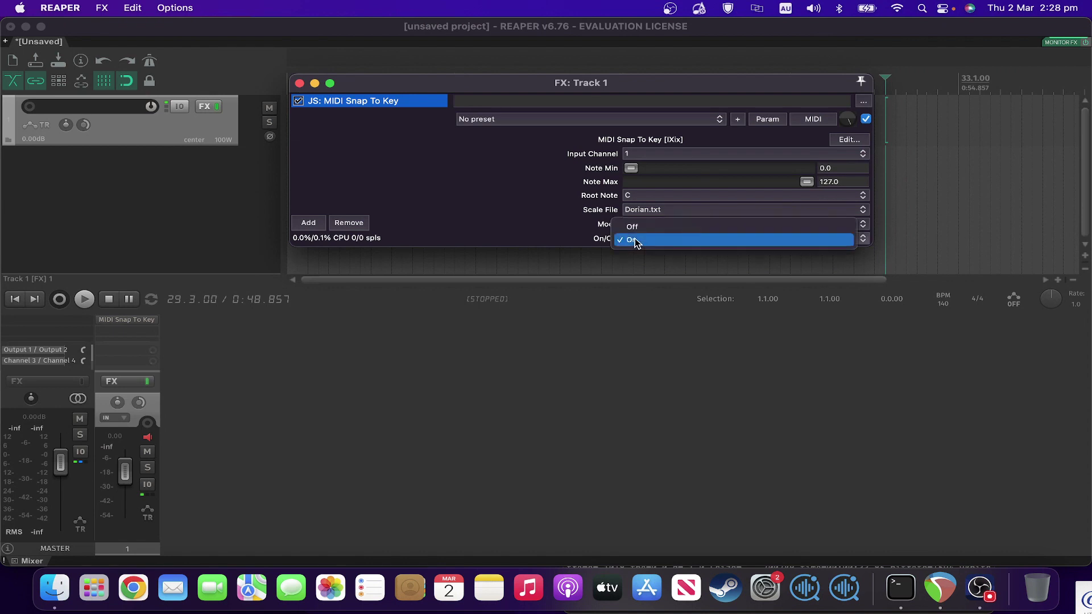
left_click(543, 217)
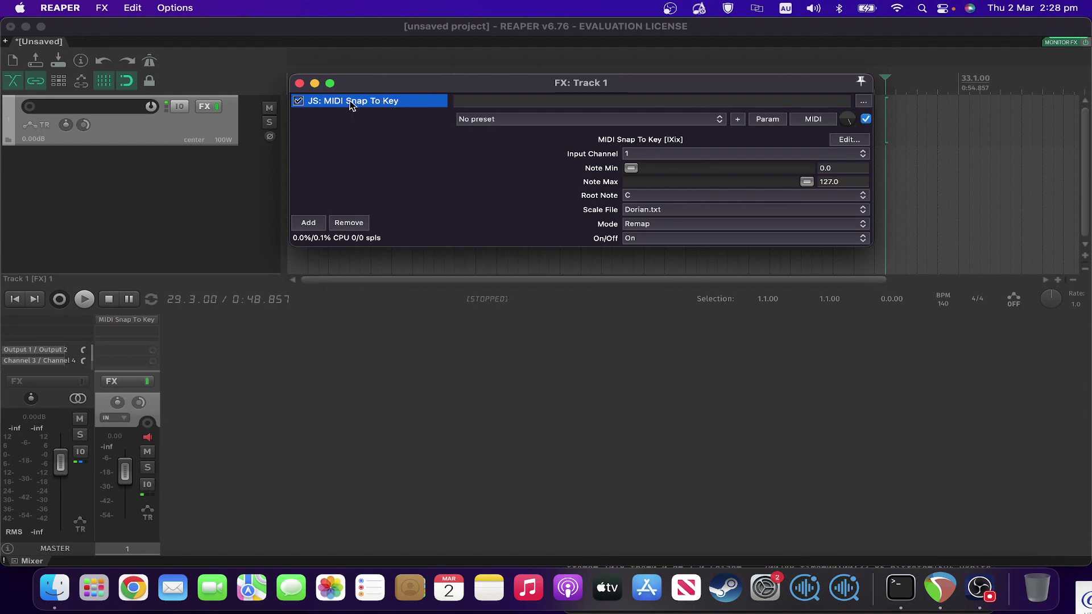
Close the effects window and delete Track 1, leaving only the master track.
left_click(300, 84)
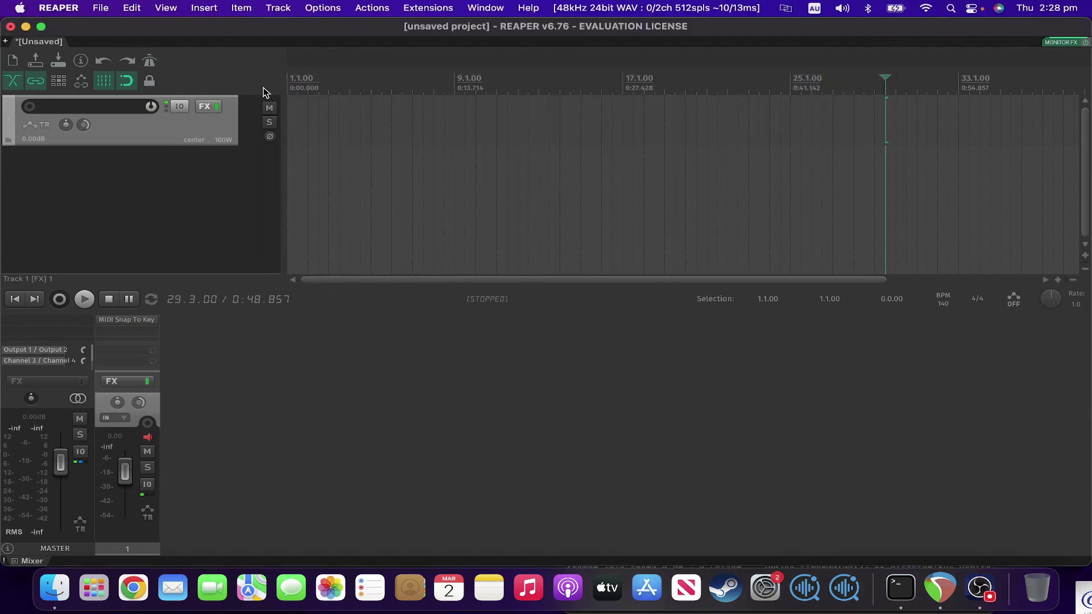
right_click(208, 133)
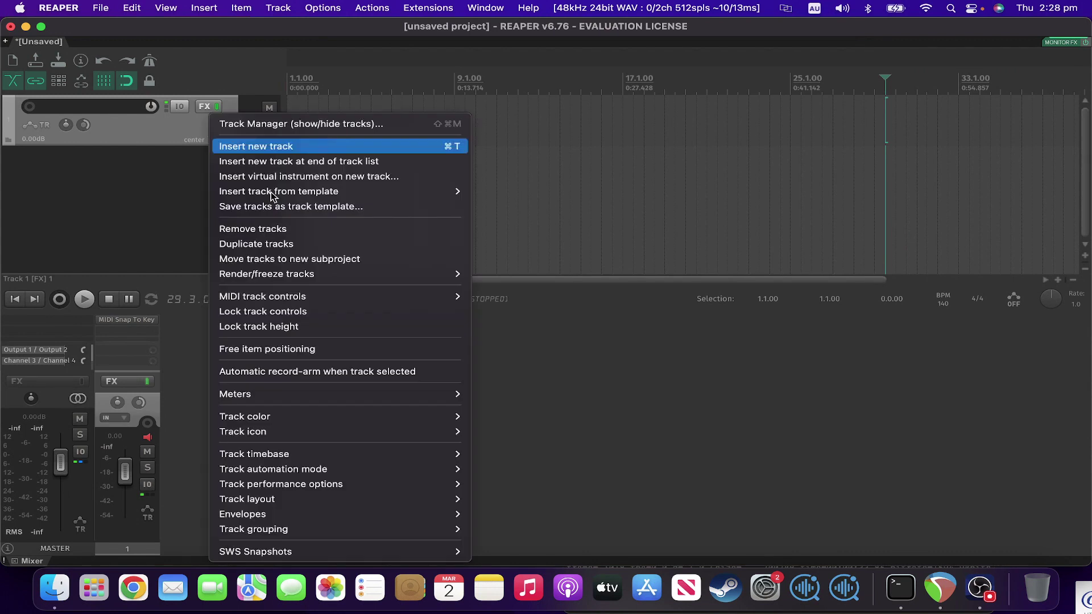
left_click(275, 230)
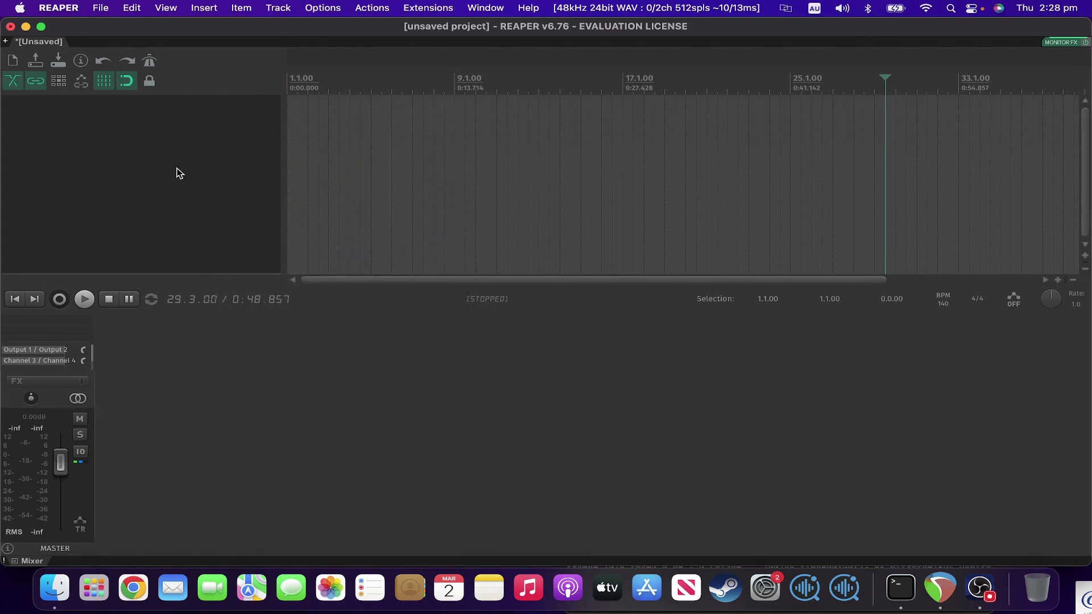
right_click(178, 112)
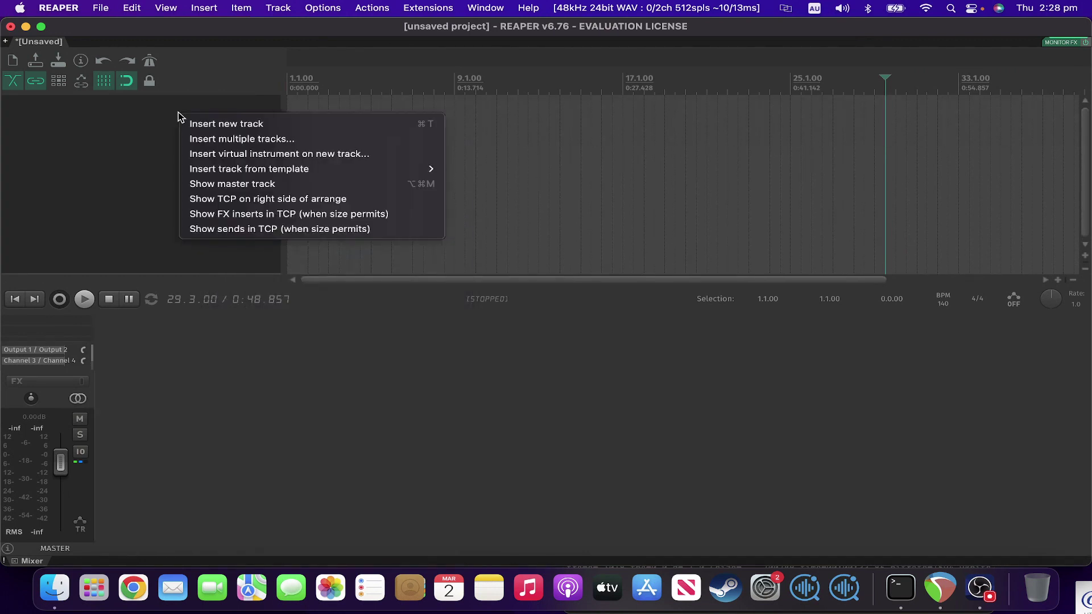
Insert Surge XT as a virtual instrument on a new track, declining extra routing tracks.
left_click(248, 156)
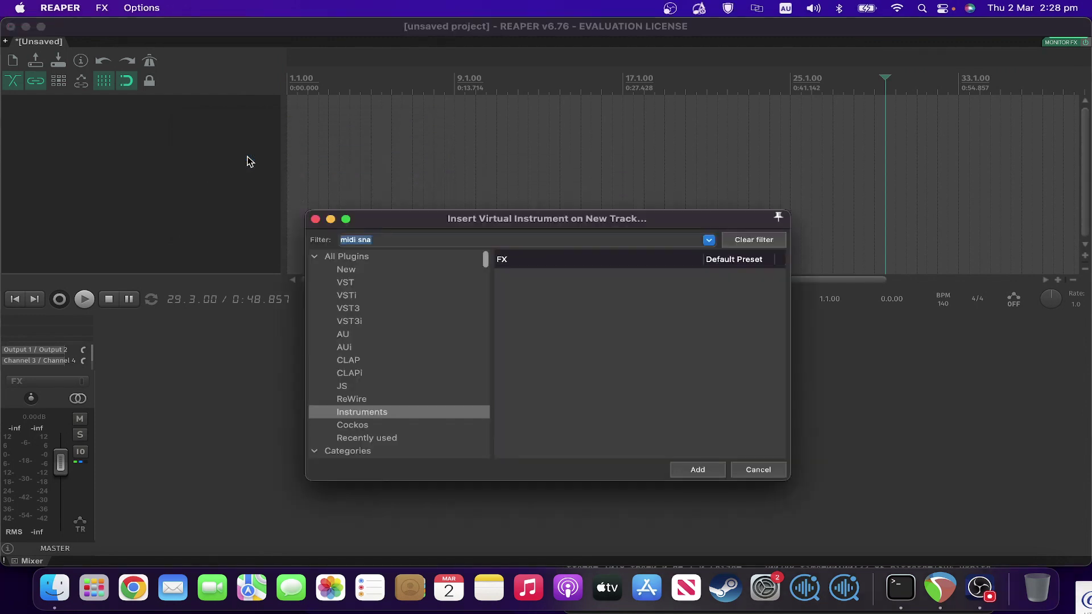
key("BackSpace")
type("surge")
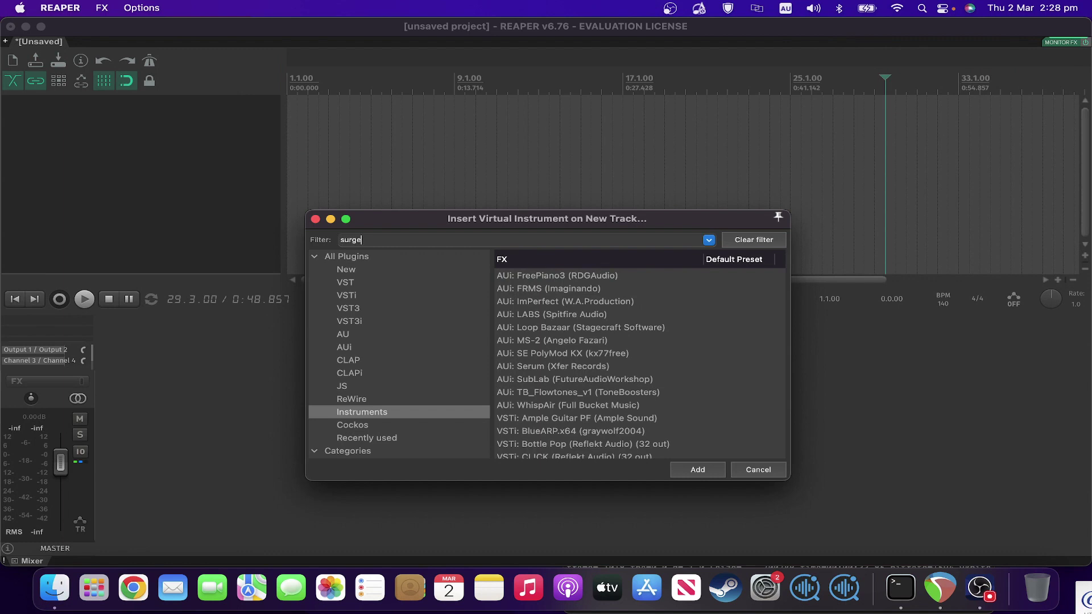
type(" x")
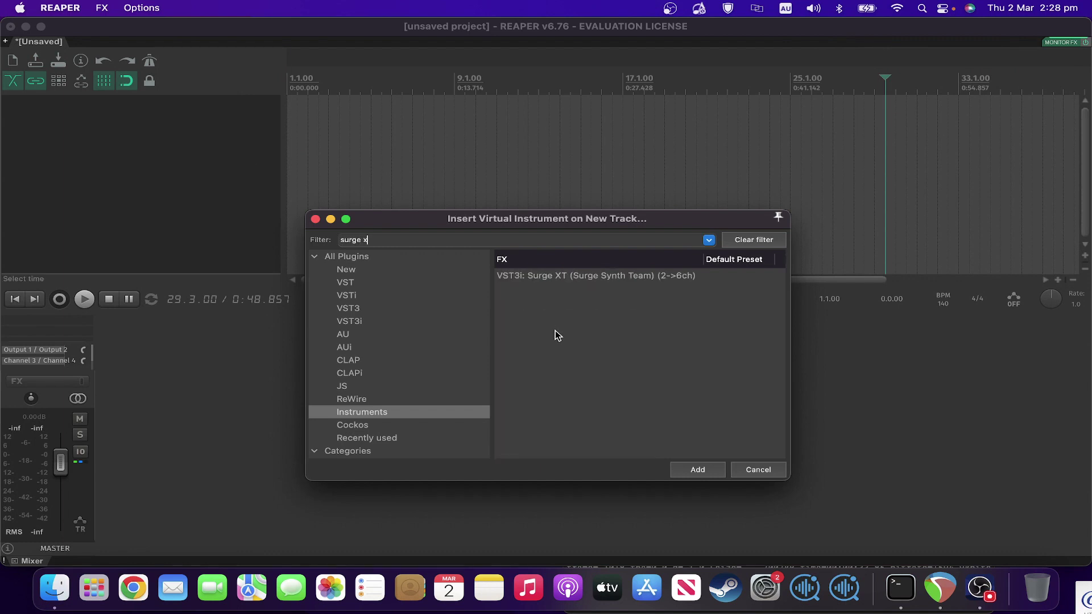
left_click(598, 279)
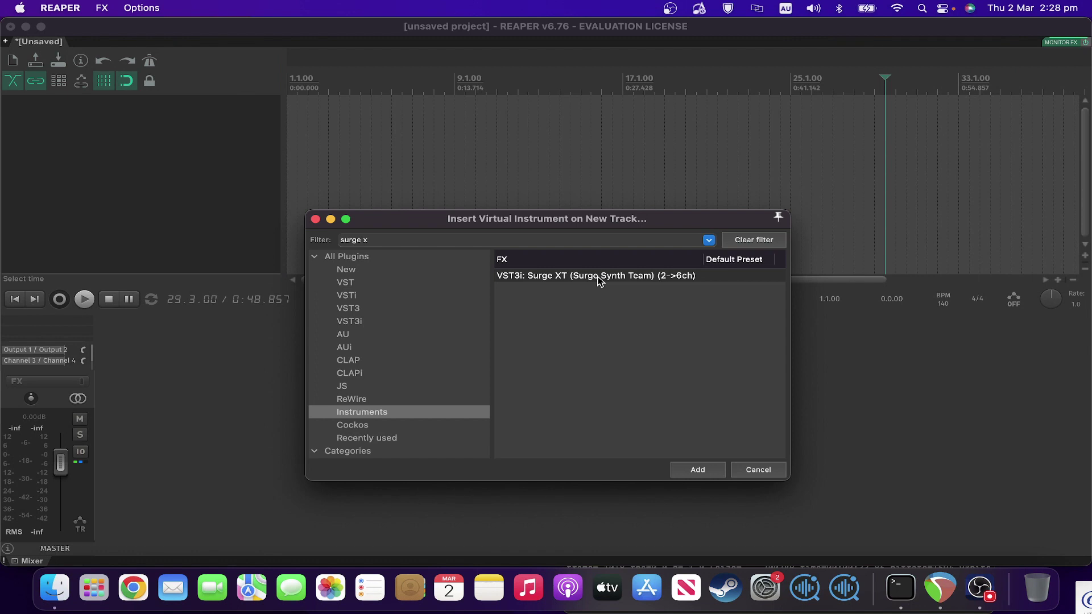
left_click(685, 469)
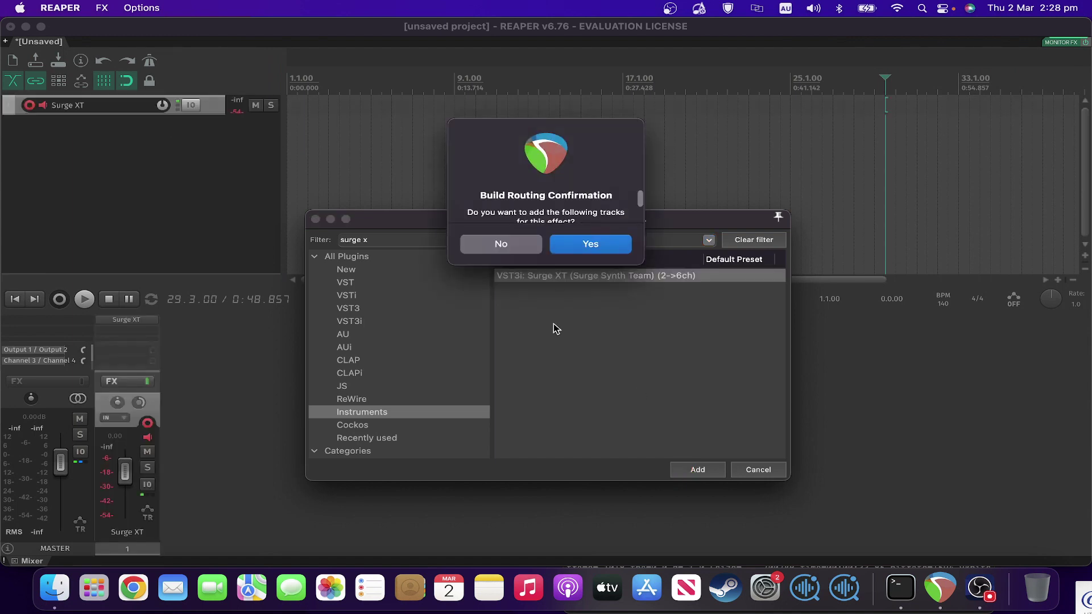
left_click(520, 252)
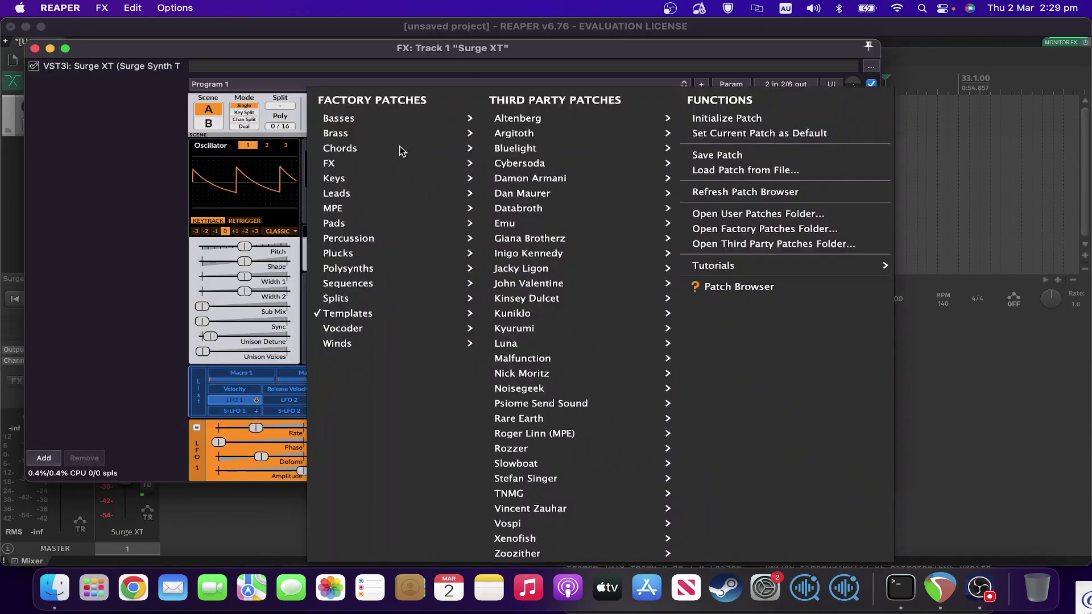
Load the Keys > DX EP patch, set Global Volume to about -5.89 dB, and close Surge XT.
mouse_move(384, 181)
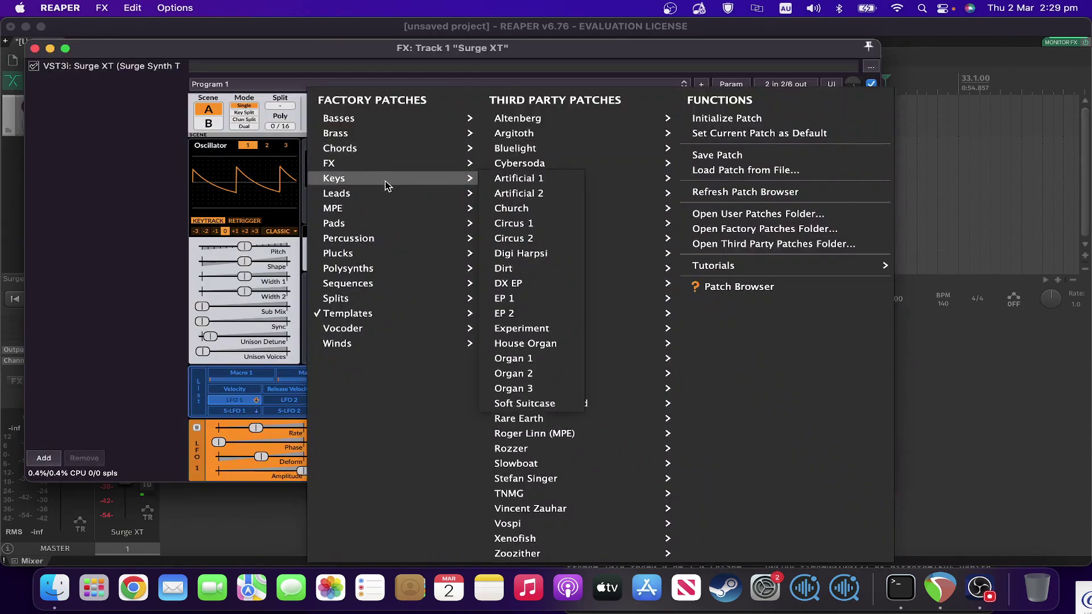
left_click(539, 288)
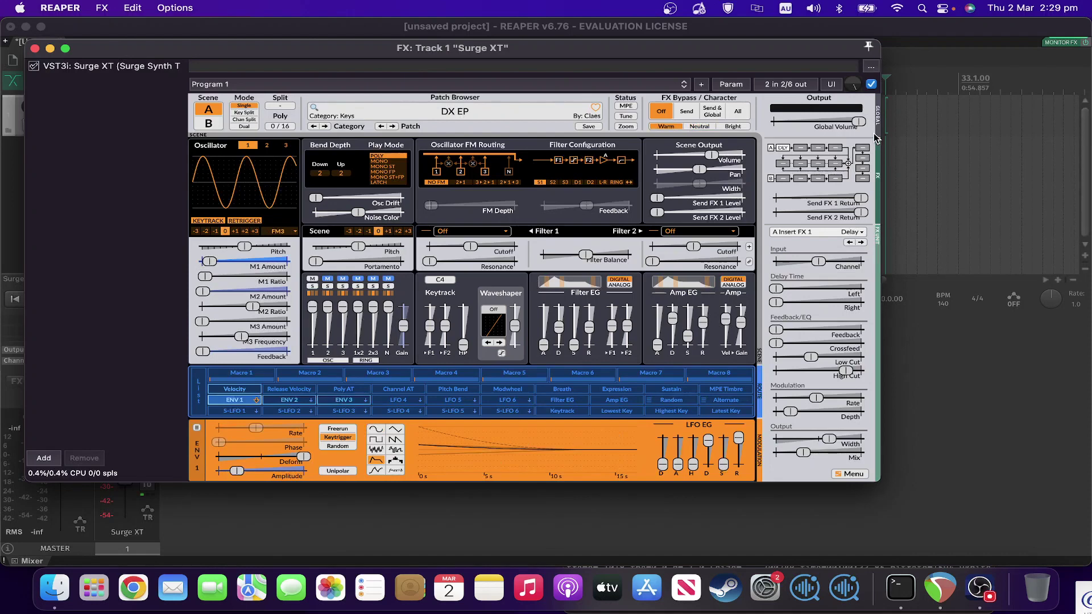
left_click_drag(858, 122, 843, 122)
left_click(33, 48)
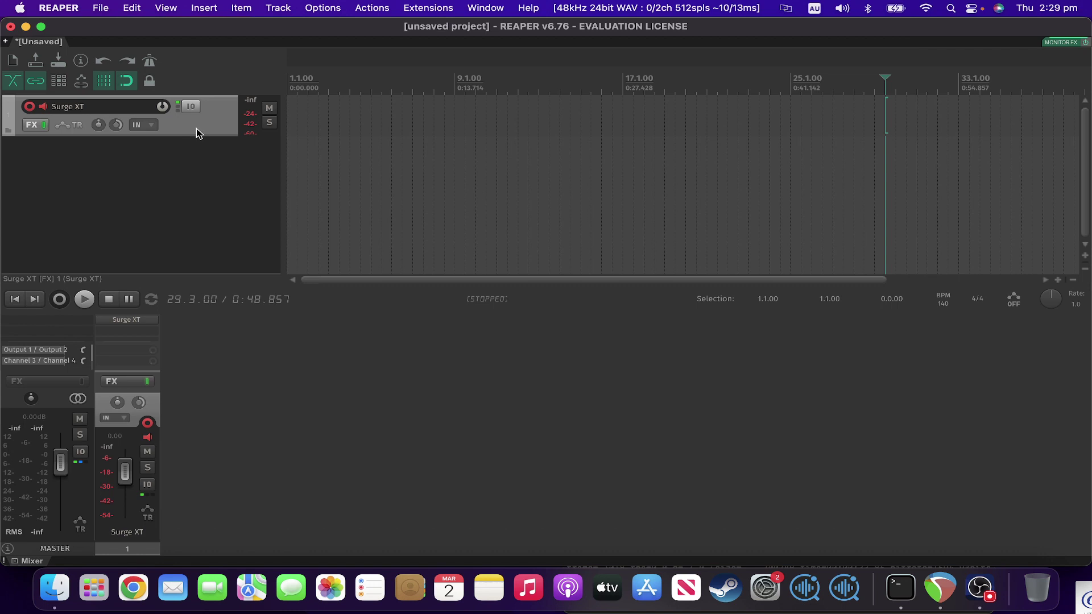
Heighten the Surge XT track and add JS: MIDI Snap To Key to its input FX chain.
left_click_drag(194, 133, 185, 183)
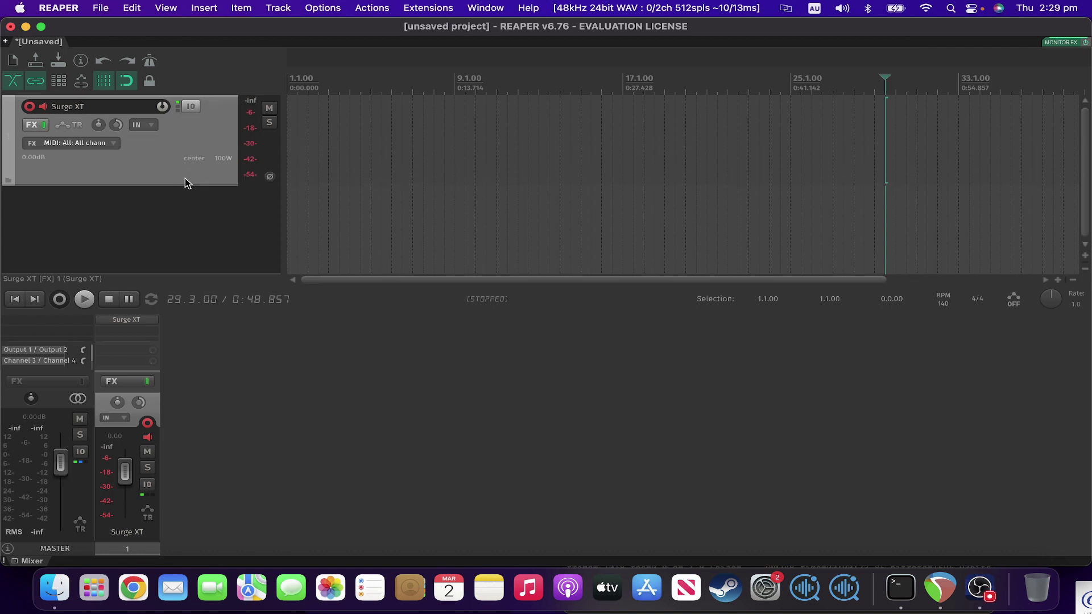
left_click(31, 145)
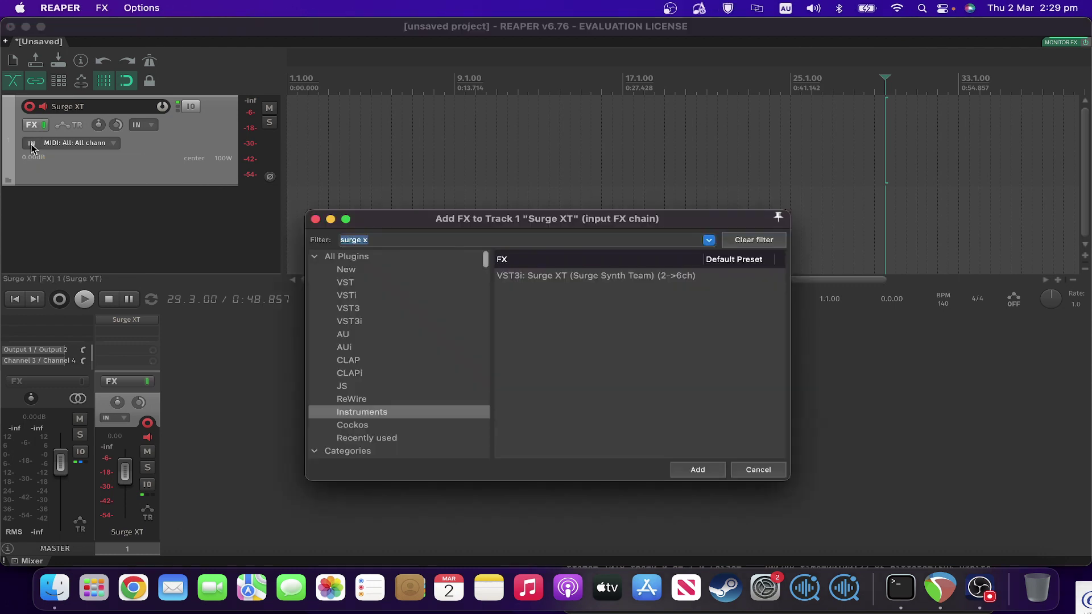
type("midi snap")
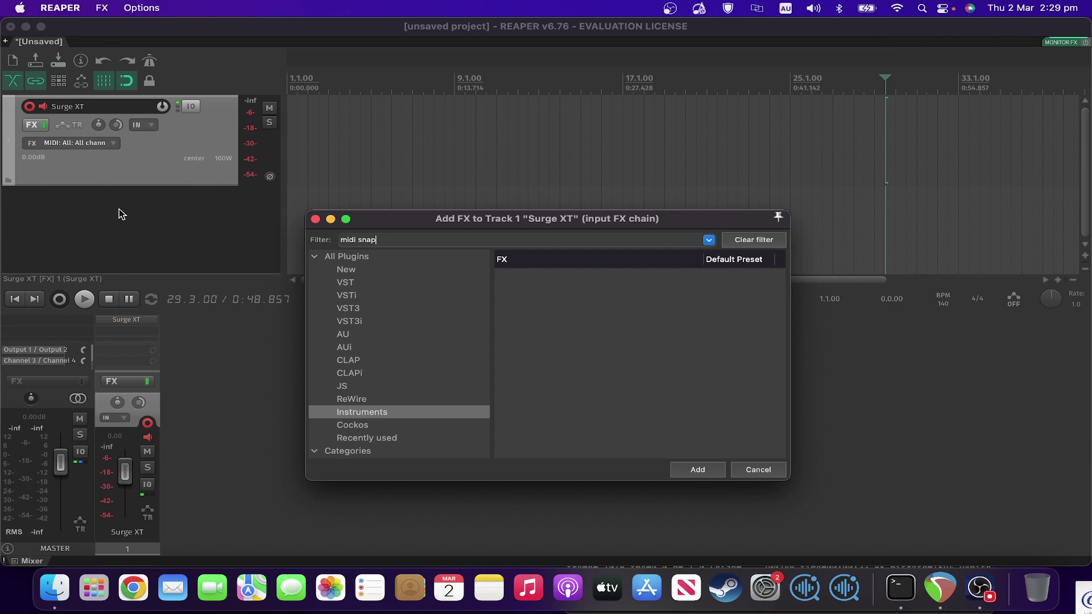
left_click(356, 261)
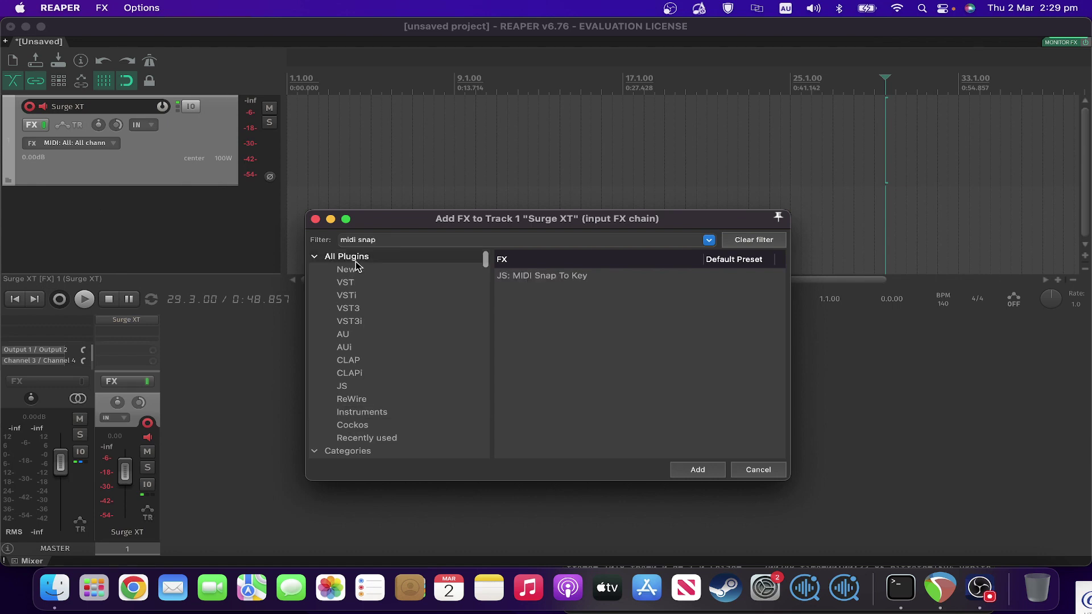
left_click(505, 275)
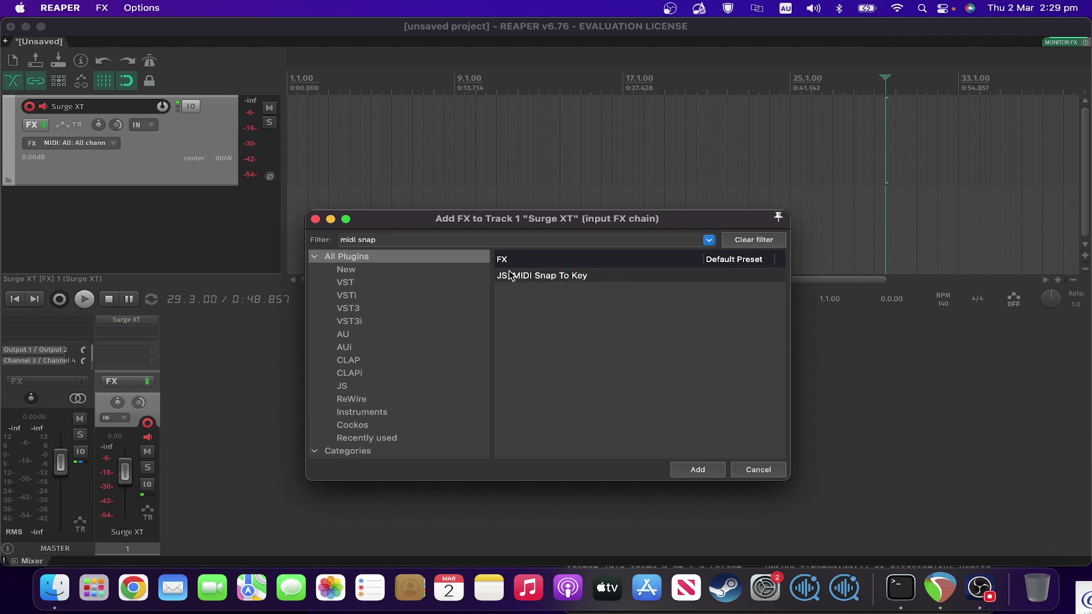
left_click(688, 472)
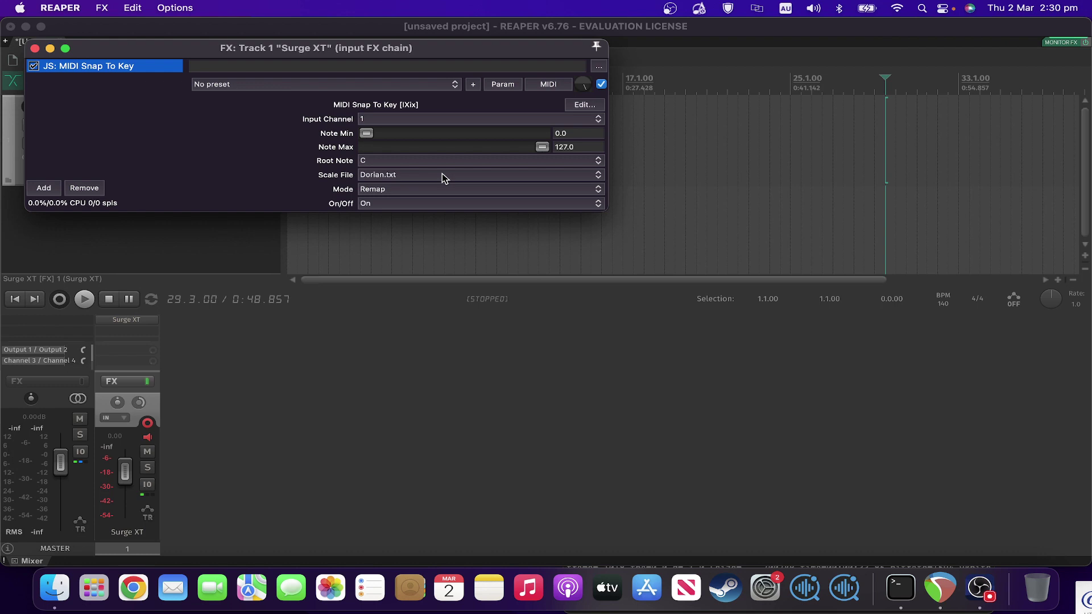
Switch MIDI Snap To Key's scale file to Major.txt and close the input FX chain.
left_click(395, 176)
left_click(396, 178)
left_click(401, 181)
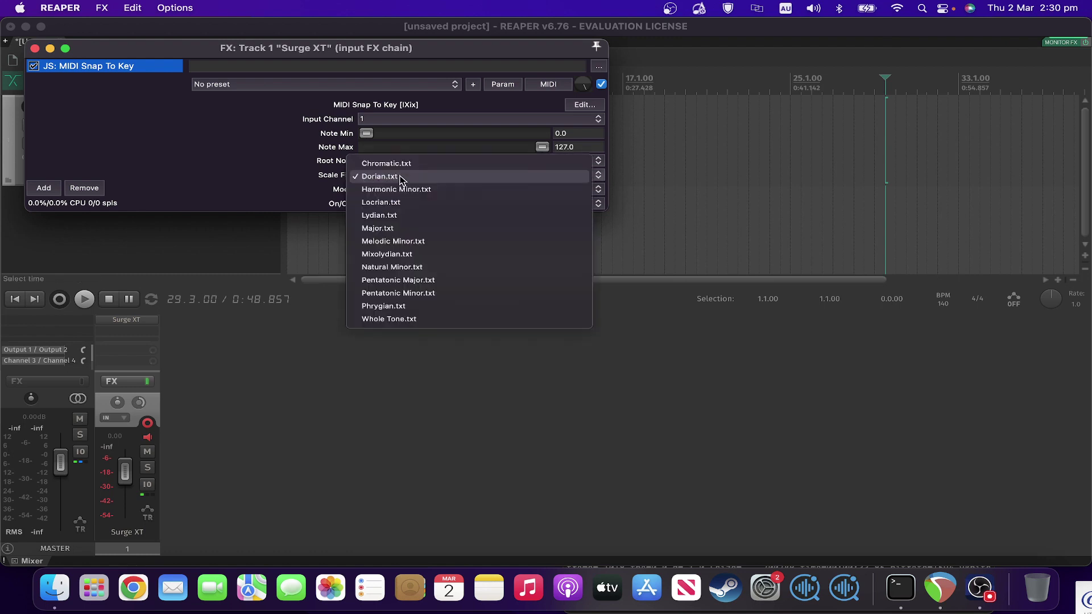
left_click(403, 230)
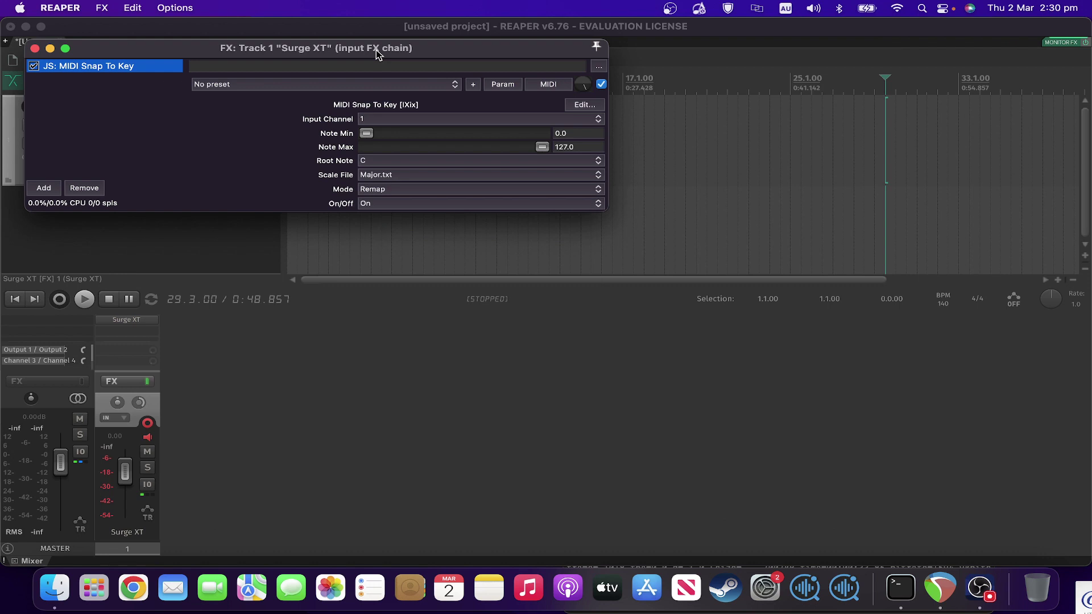
left_click(35, 49)
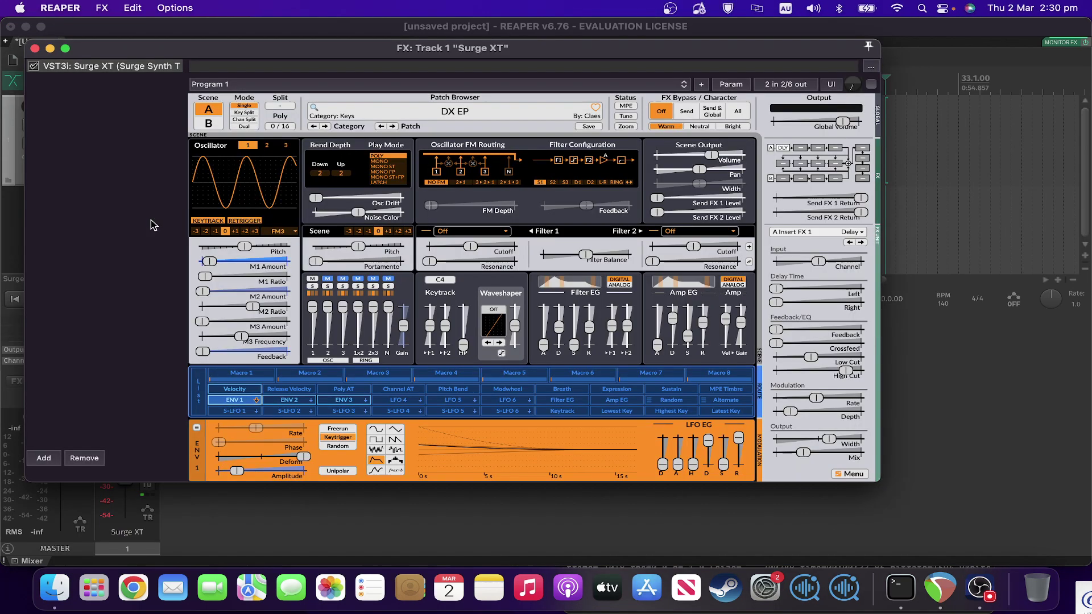
Add JS: Piano Display to the track's FX chain and drag it above Surge XT.
left_click(44, 459)
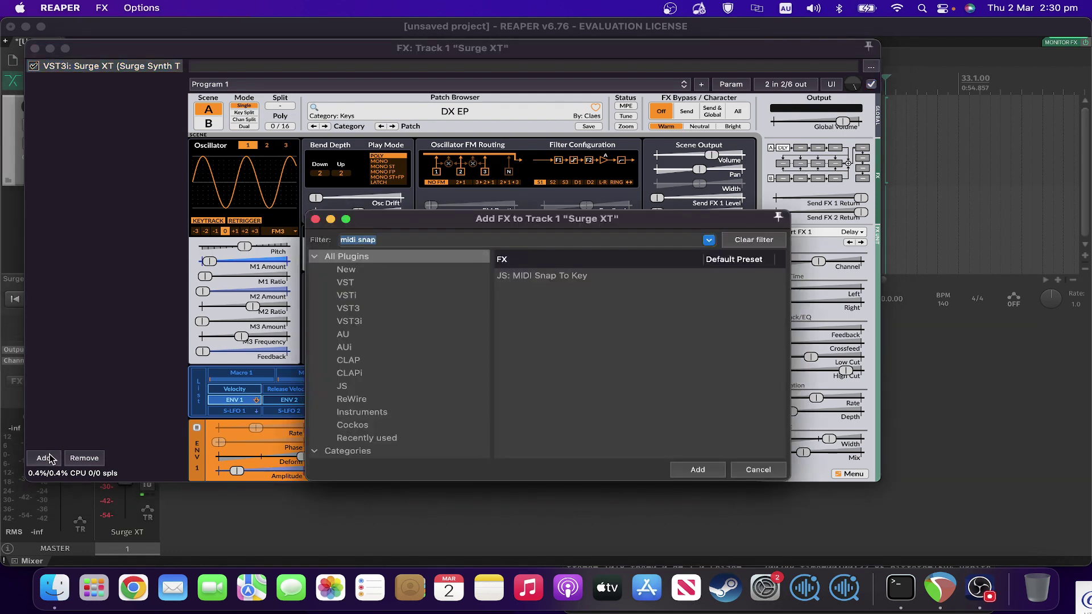
type("piano")
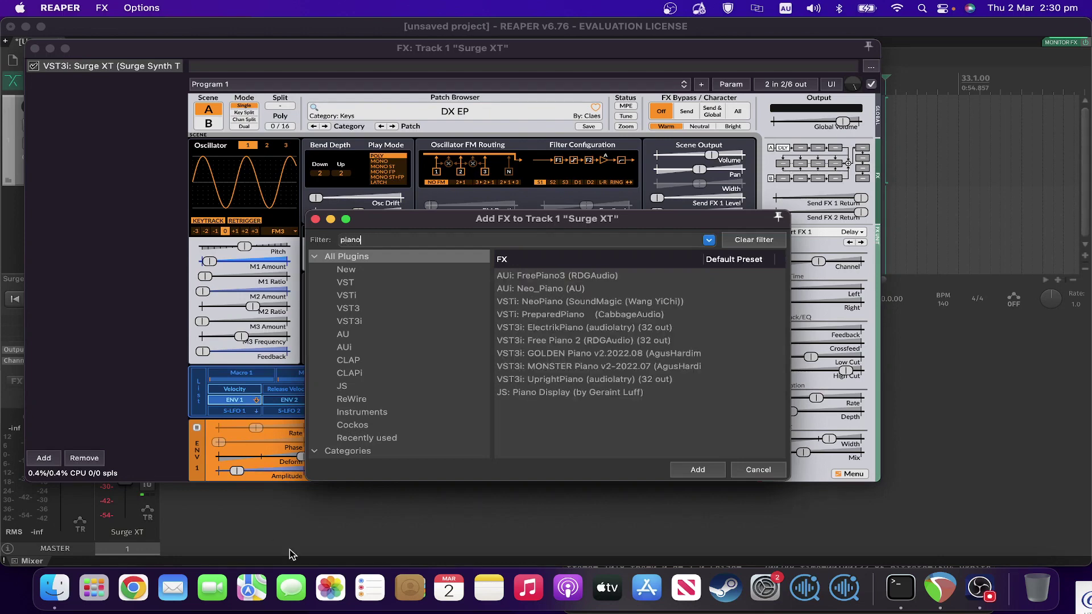
left_click(618, 393)
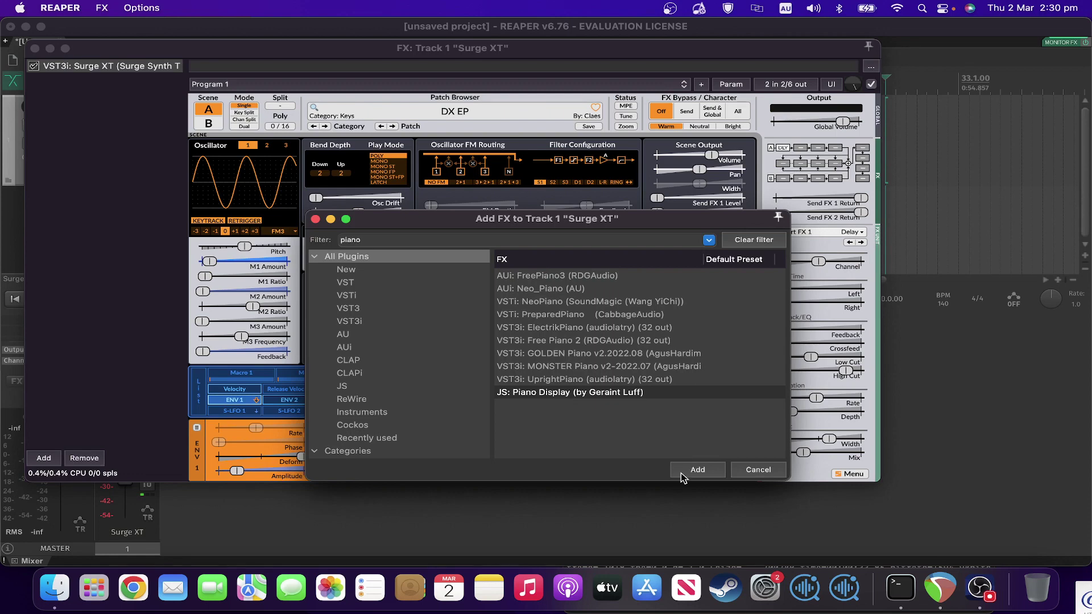
left_click(695, 471)
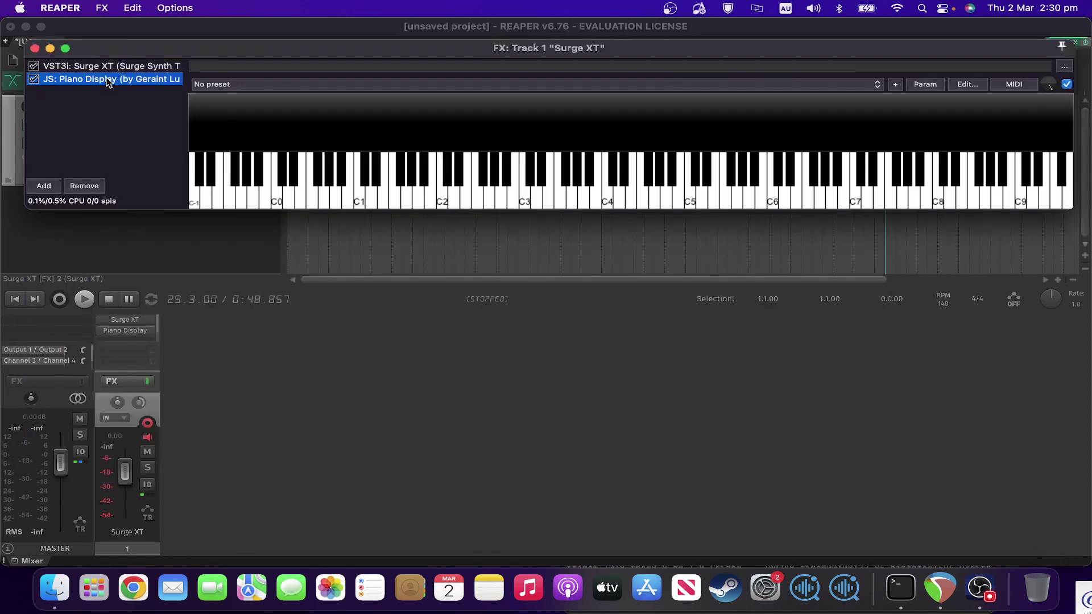
left_click_drag(109, 77, 113, 66)
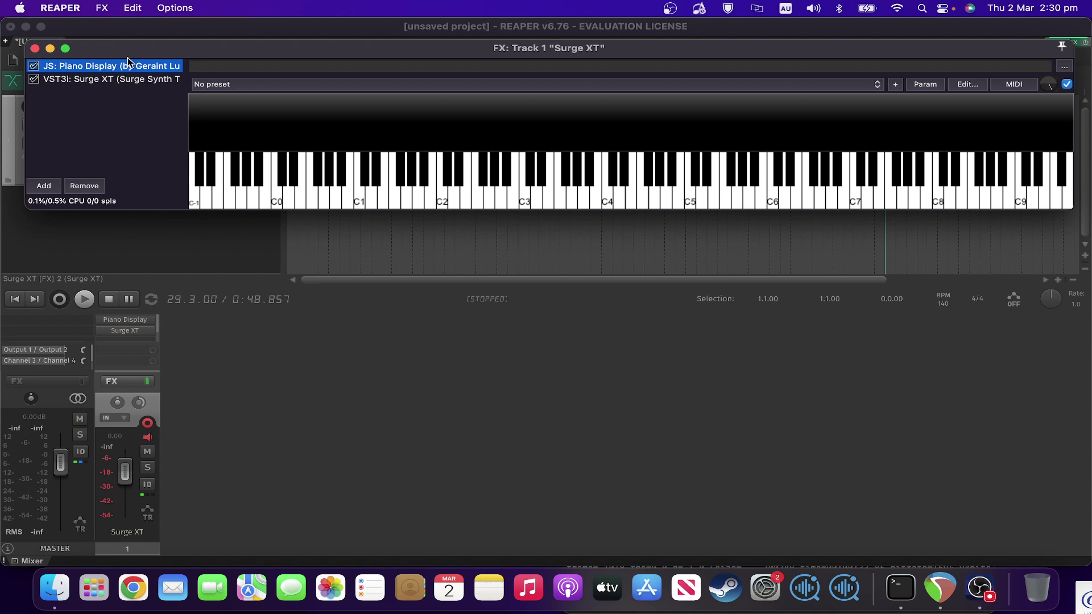
Show the Virtual MIDI Keyboard from the View menu and position it below the piano display.
left_click(126, 21)
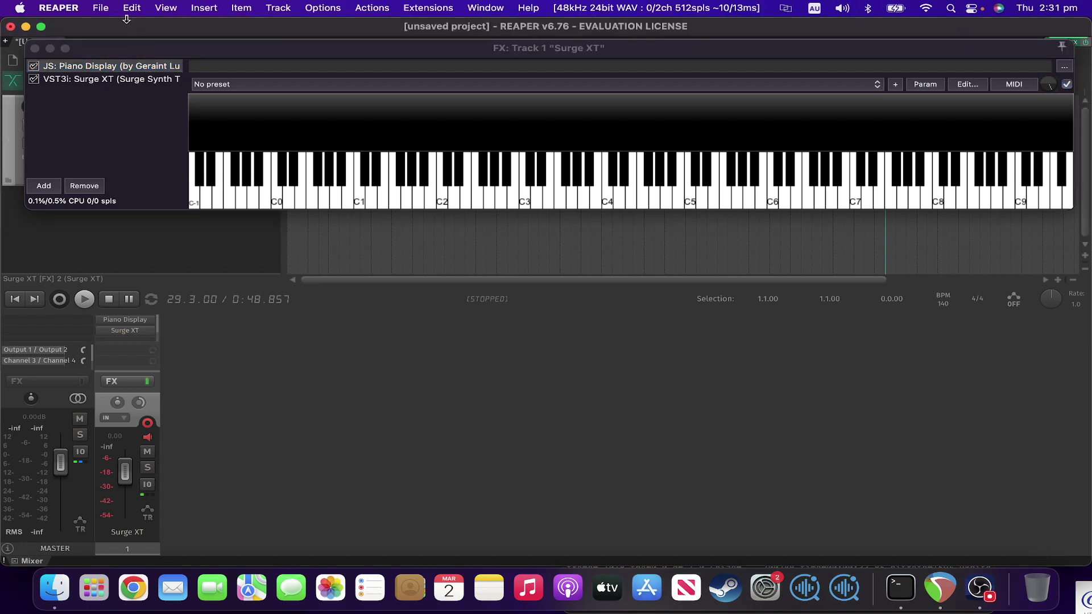
left_click(166, 7)
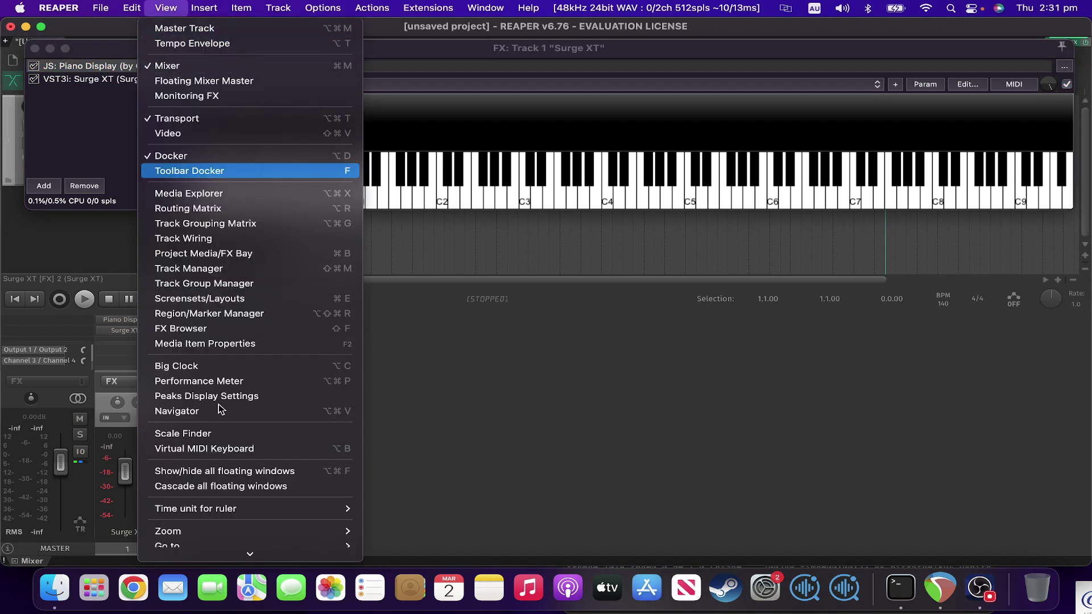
left_click(207, 448)
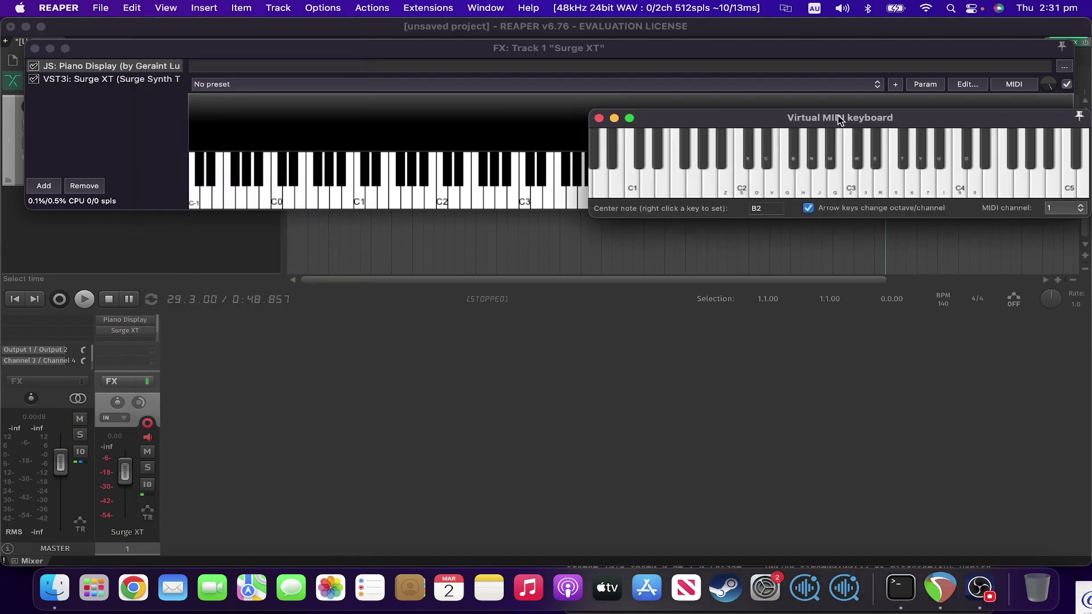
left_click_drag(837, 115, 704, 233)
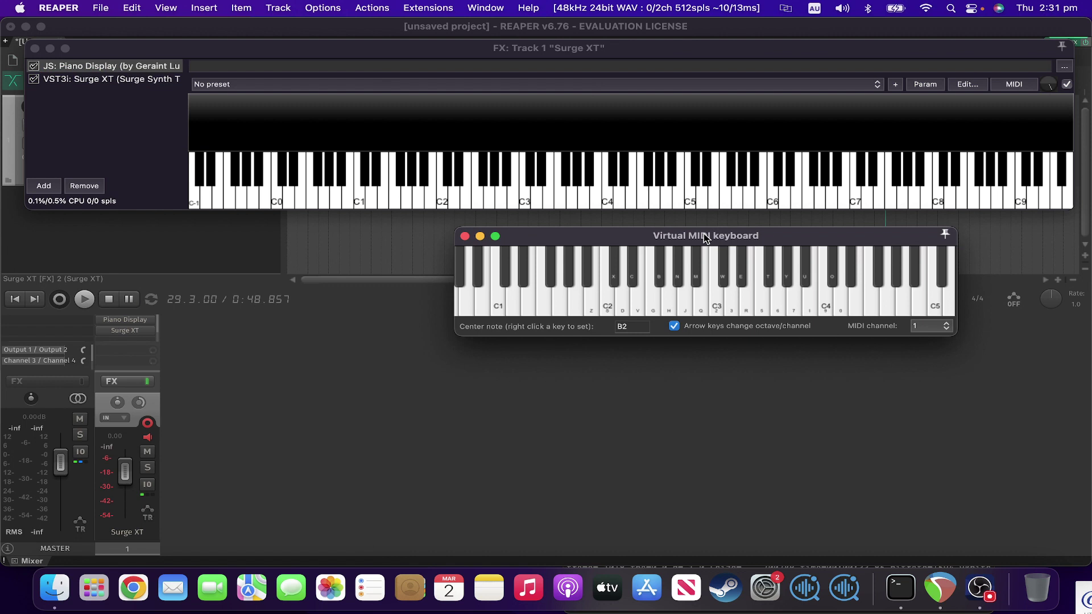
Play C2, D2, E2, F2, G2, A2, B2 and C3 from the computer keyboard.
key("s")
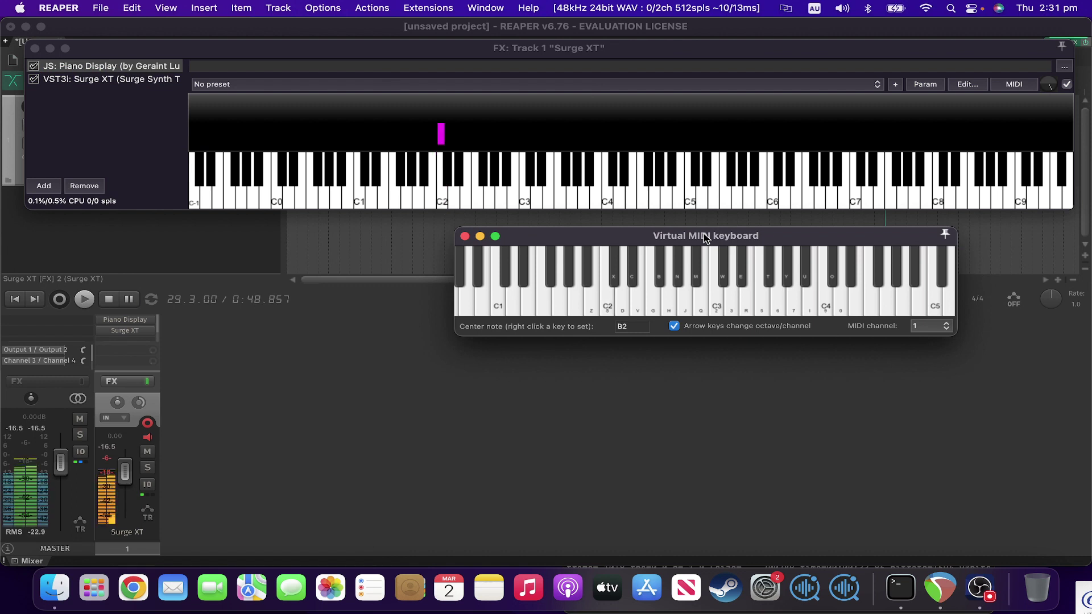
key("d")
key("v")
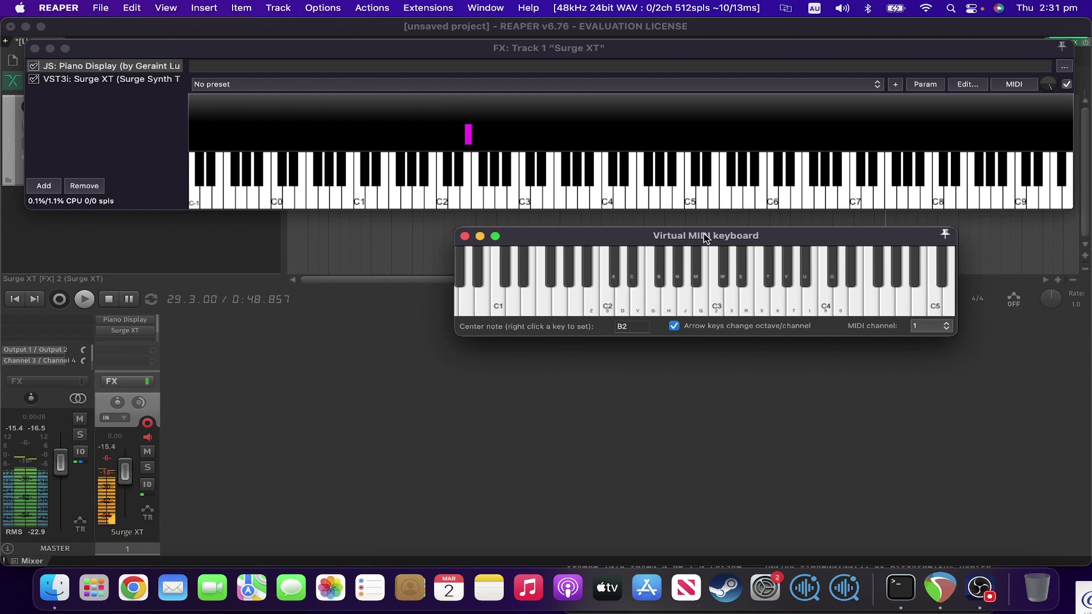
key("g")
key("h")
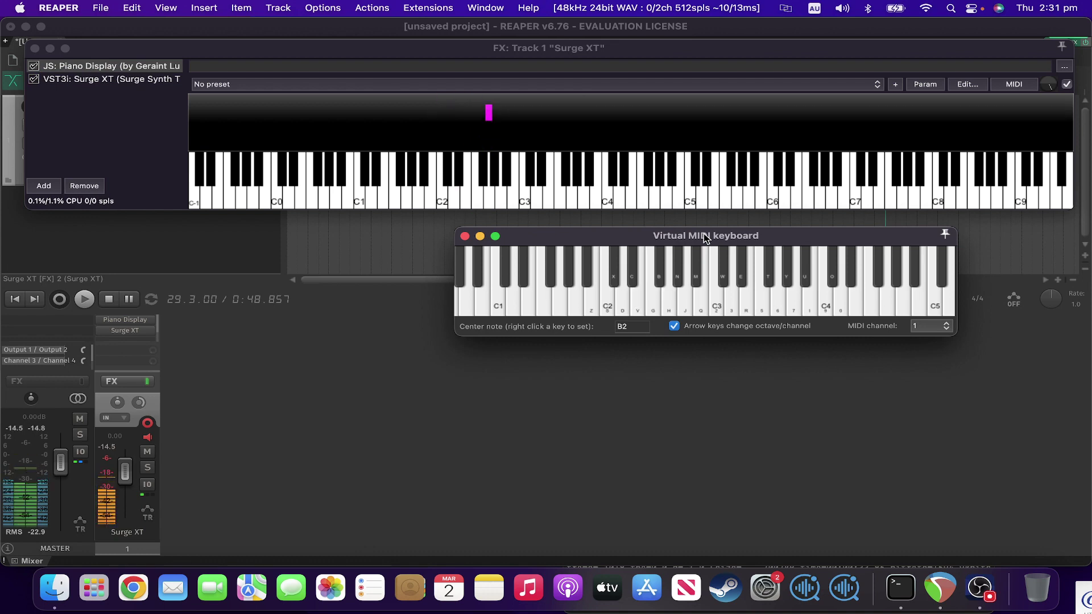
key("j")
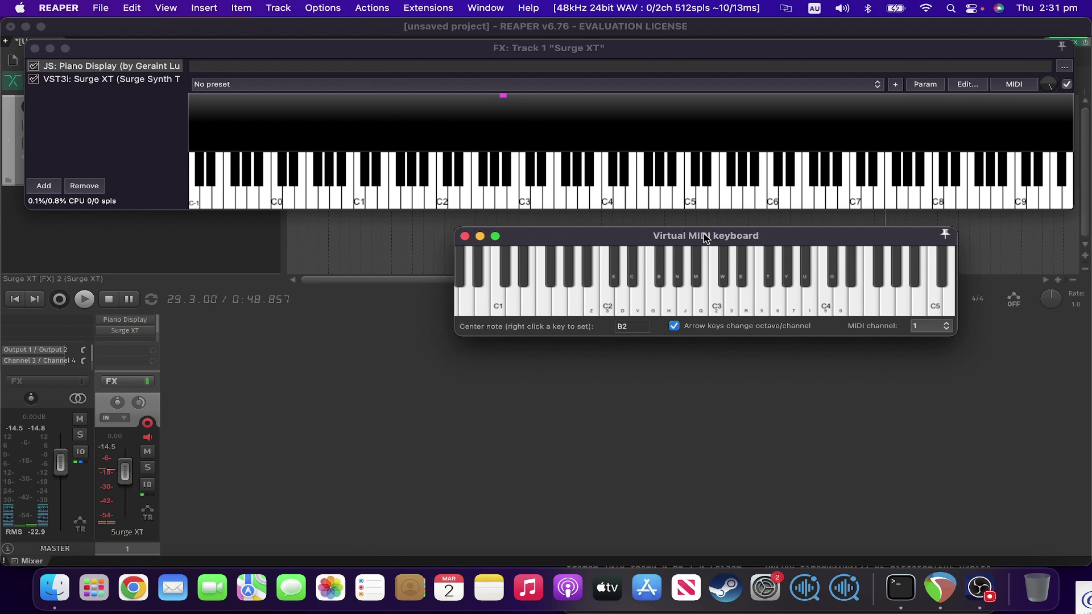
key("q")
key("2")
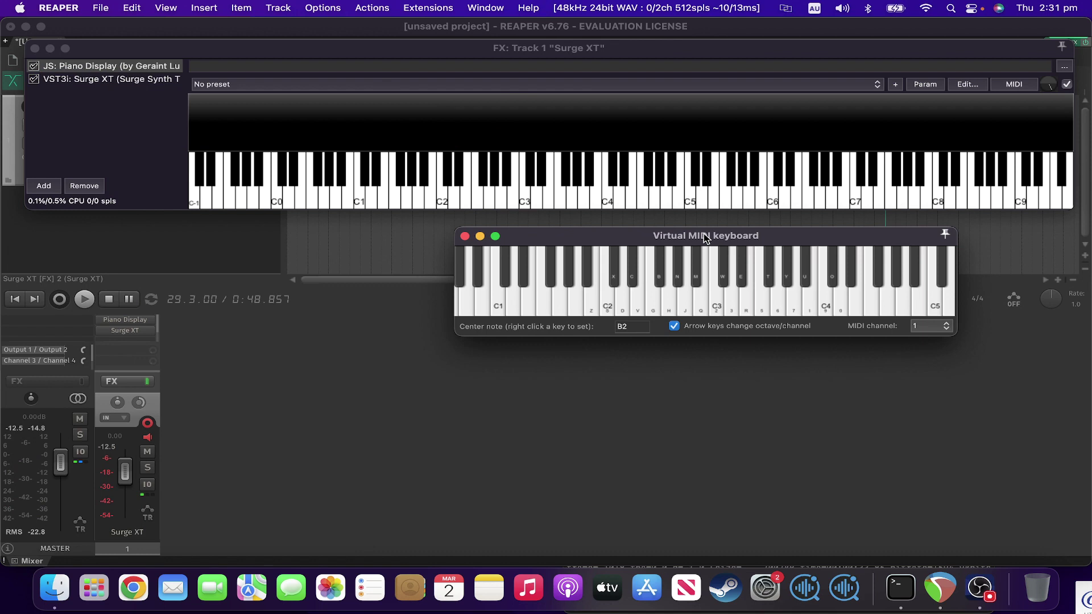
Replay C2 twice and F2 three times, watching the Piano Display.
key("s")
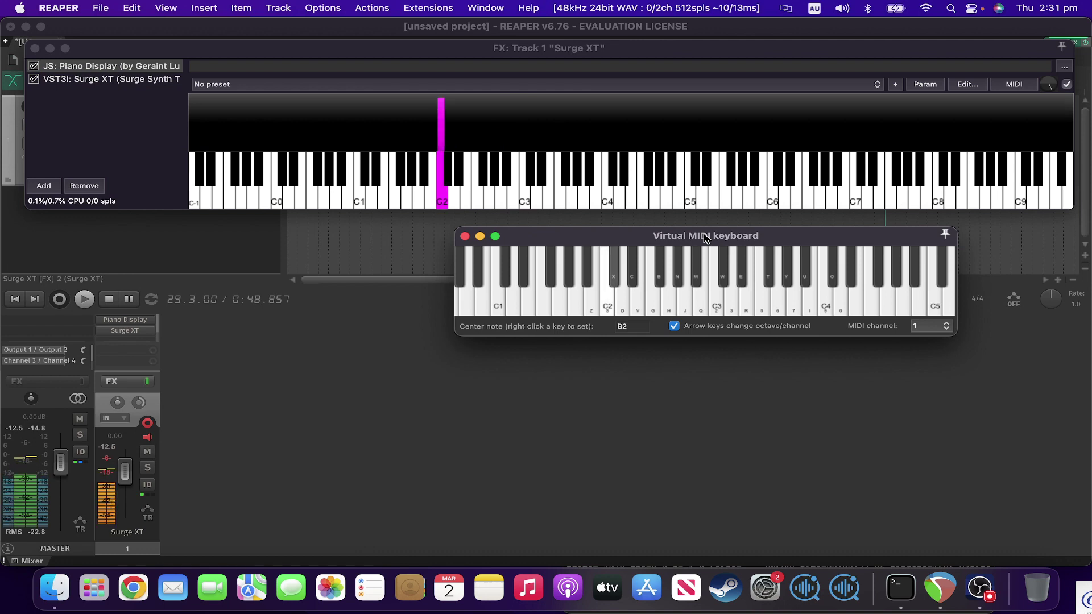
key("s")
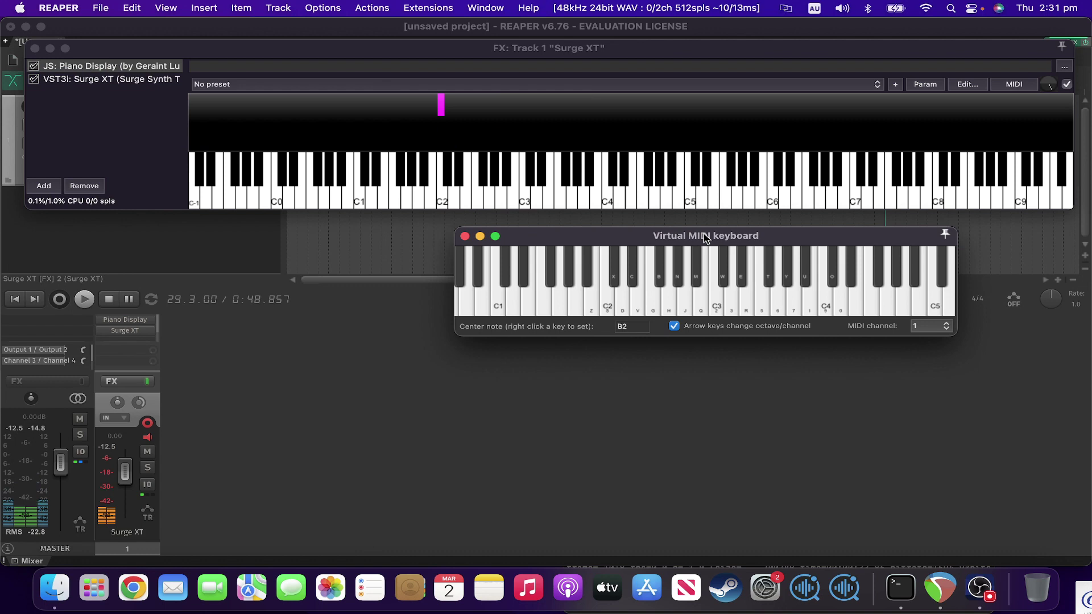
key("g")
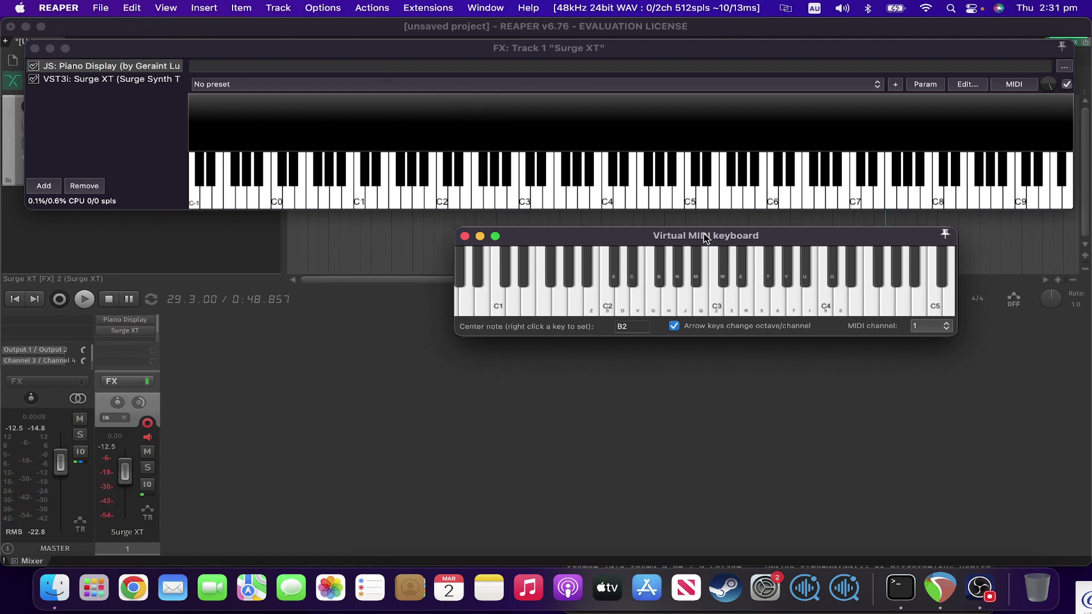
key("g")
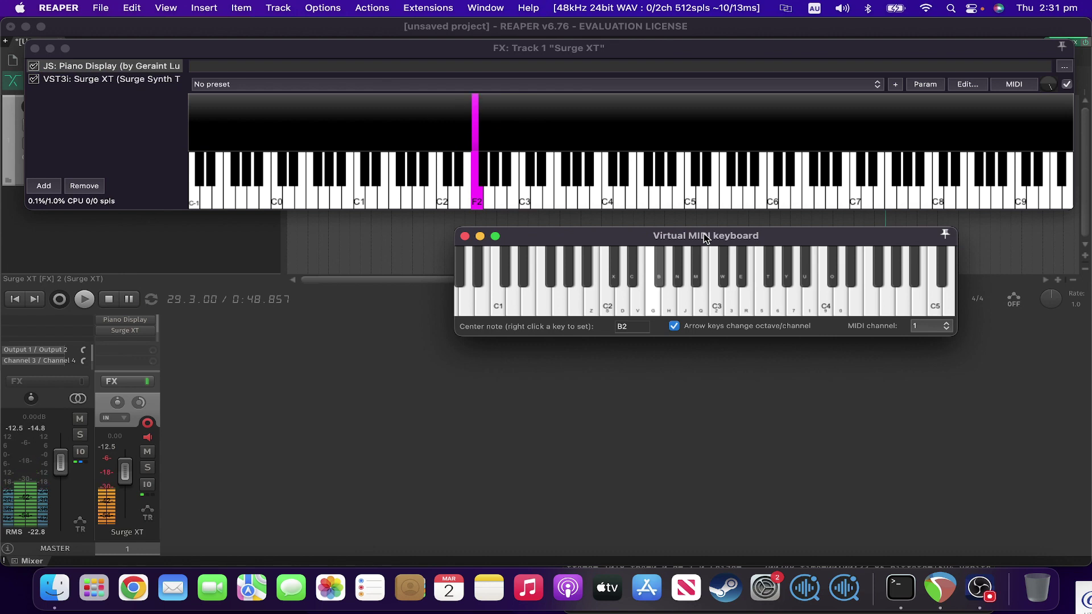
key("g")
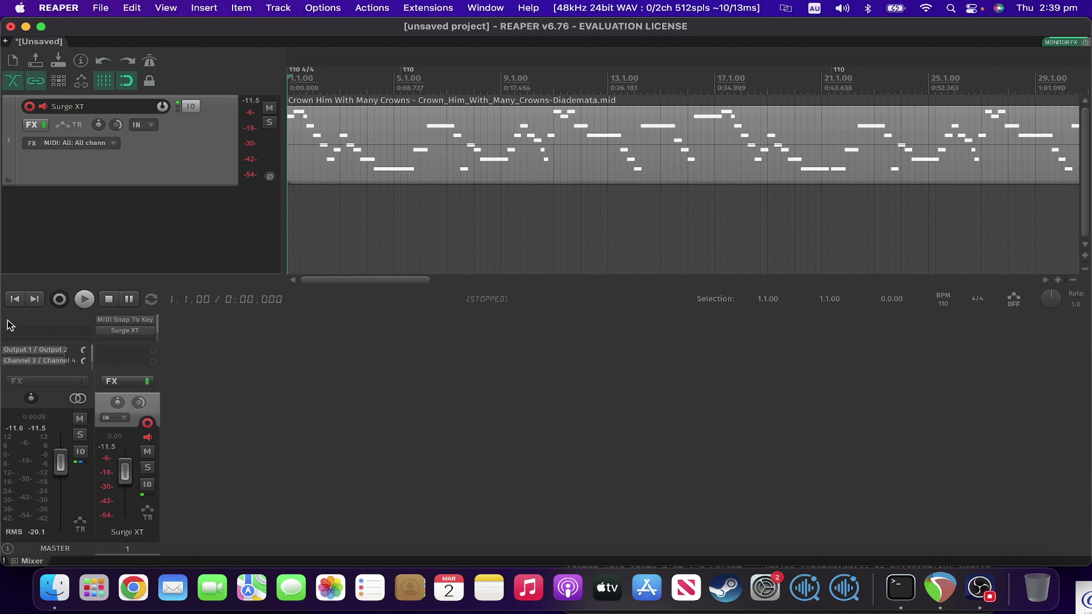
Untick JS: MIDI Snap To Key in the Surge XT track's FX chain to bypass it.
left_click(31, 126)
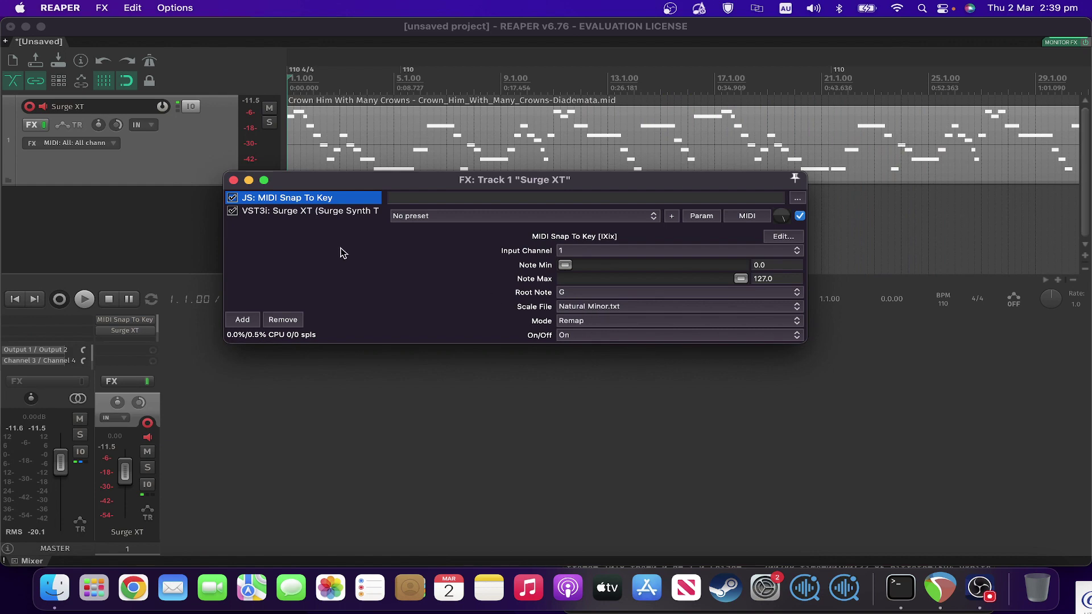
left_click(232, 198)
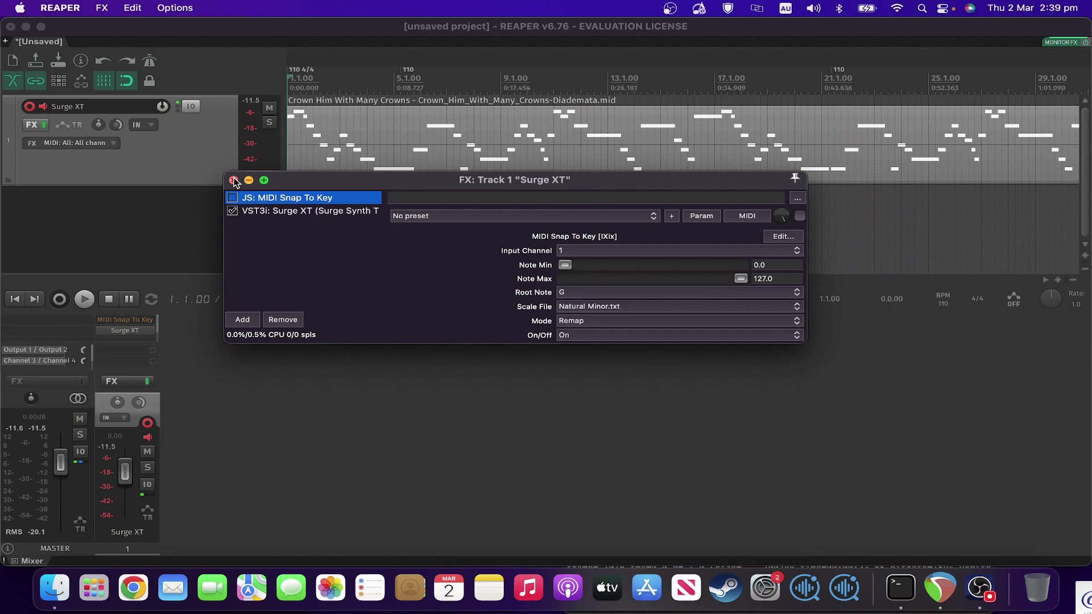
left_click(233, 181)
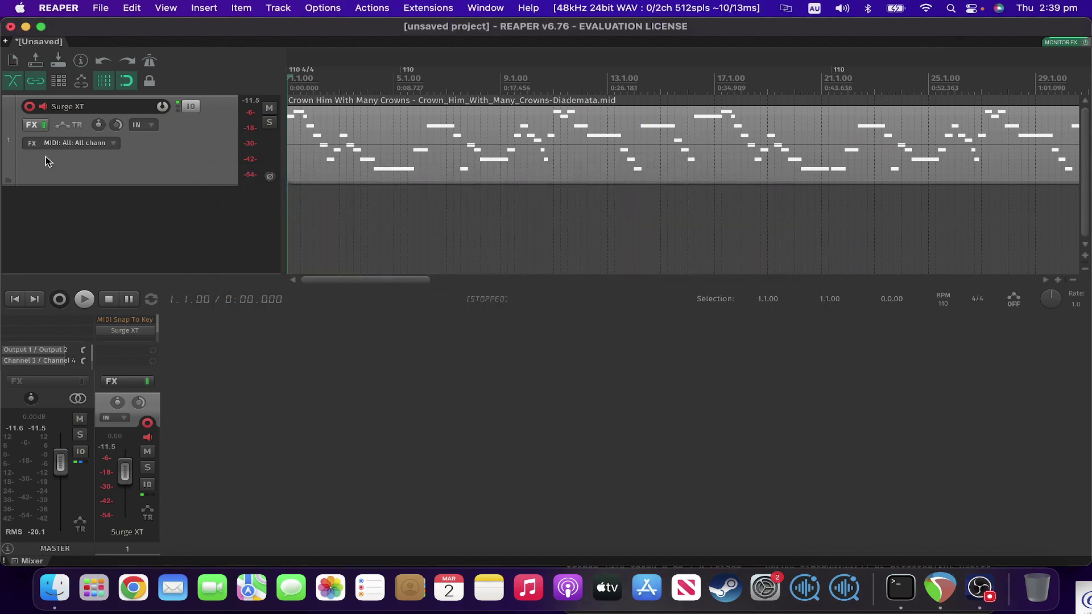
left_click(30, 129)
Play the Crown Him With Many Crowns MIDI and re-enable MIDI Snap To Key mid-playback.
left_click_drag(376, 179, 533, 229)
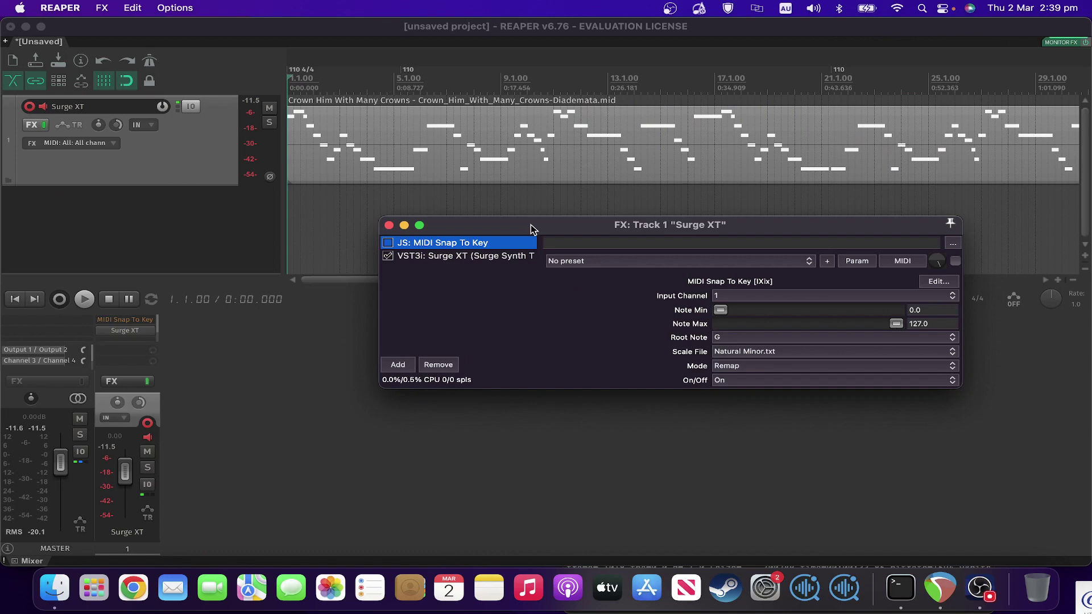
key("space")
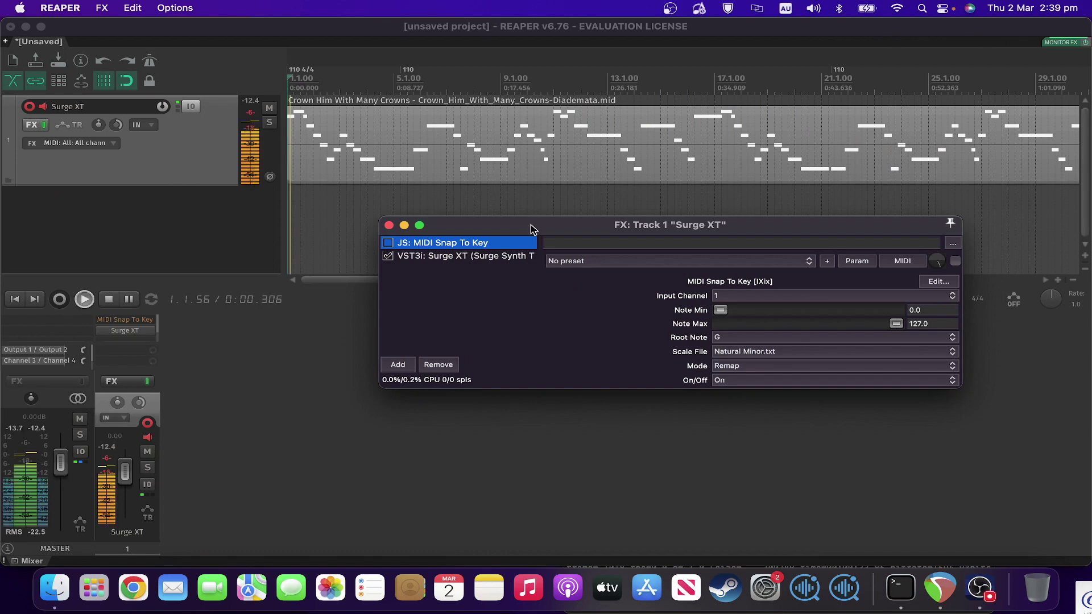
right_click(390, 245)
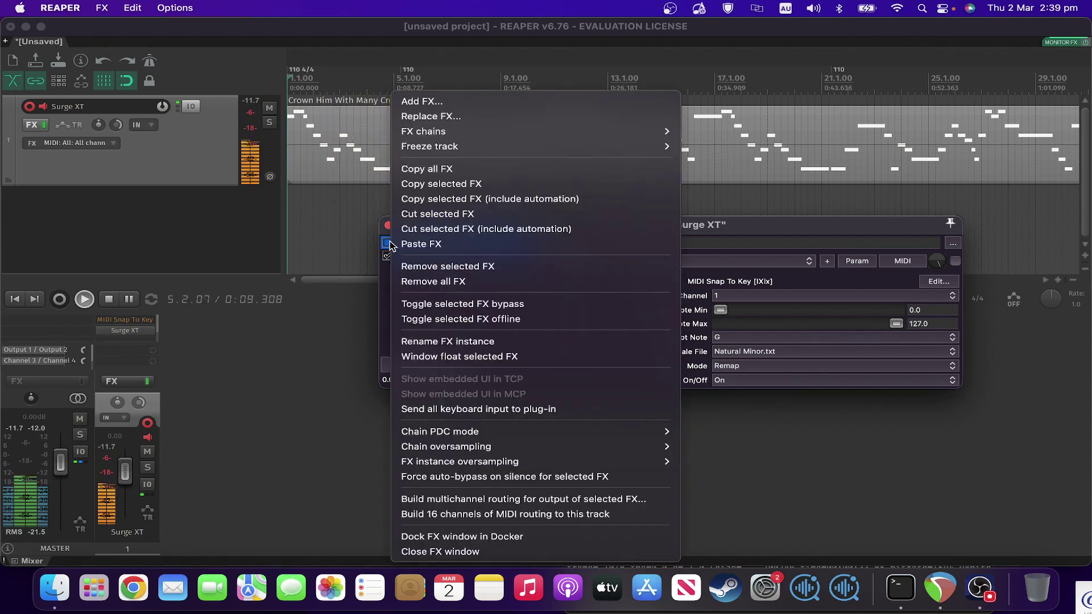
left_click(387, 285)
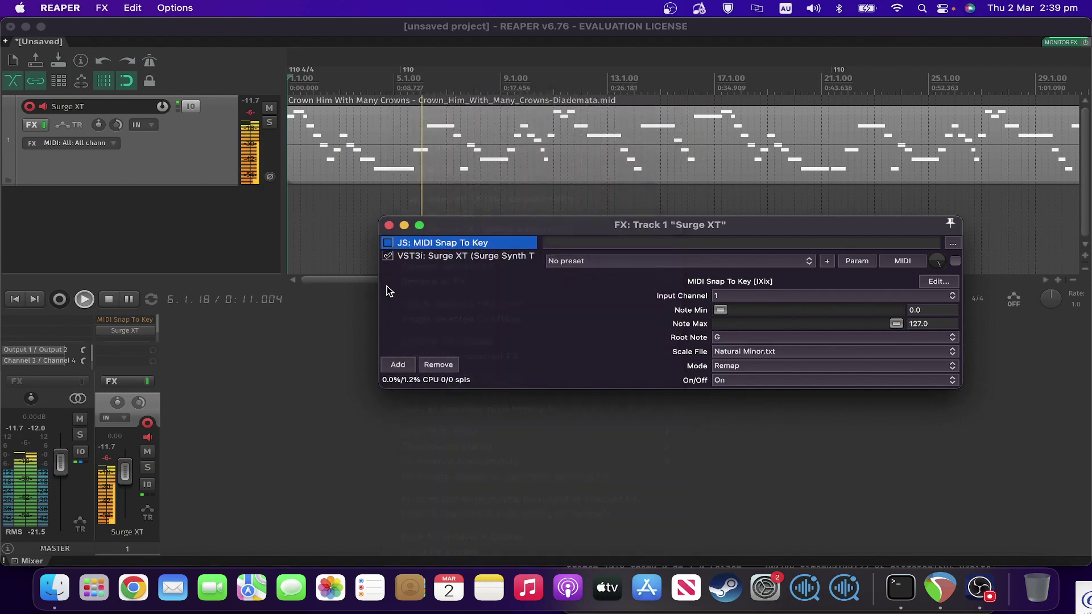
left_click(388, 244)
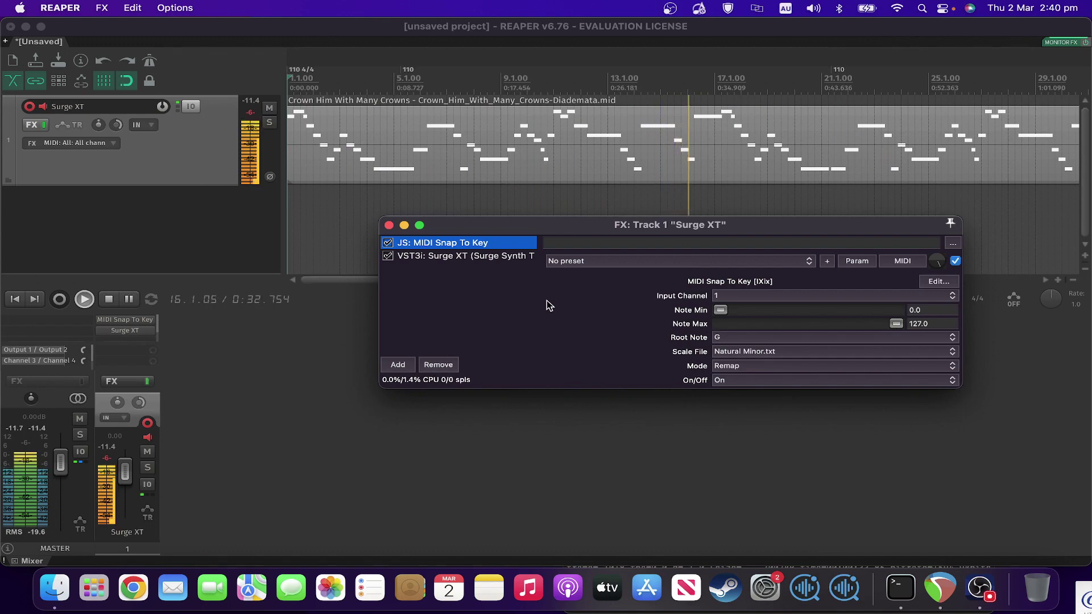
key("space")
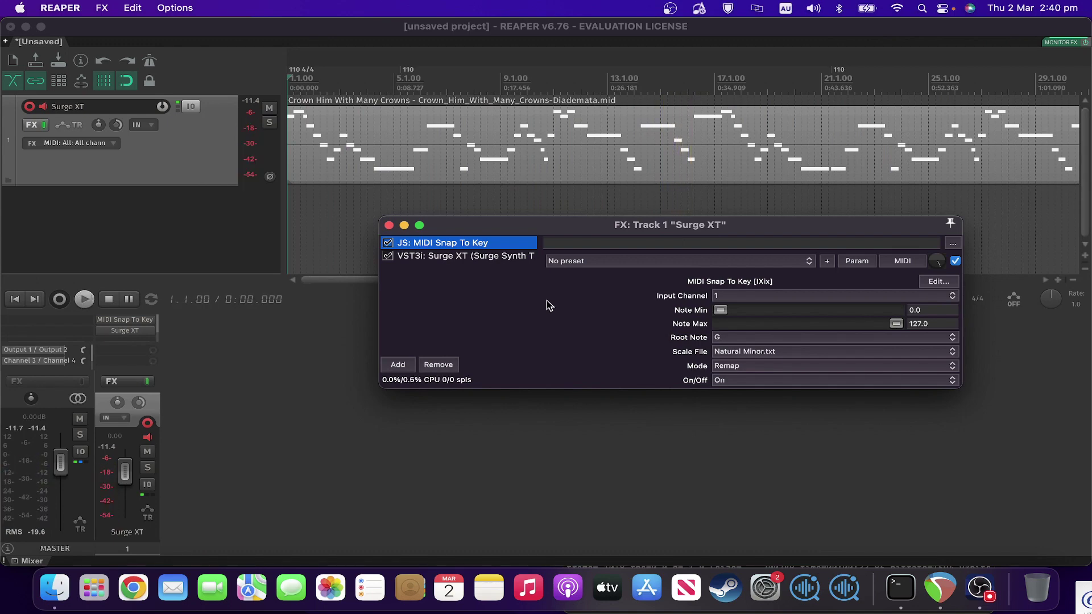